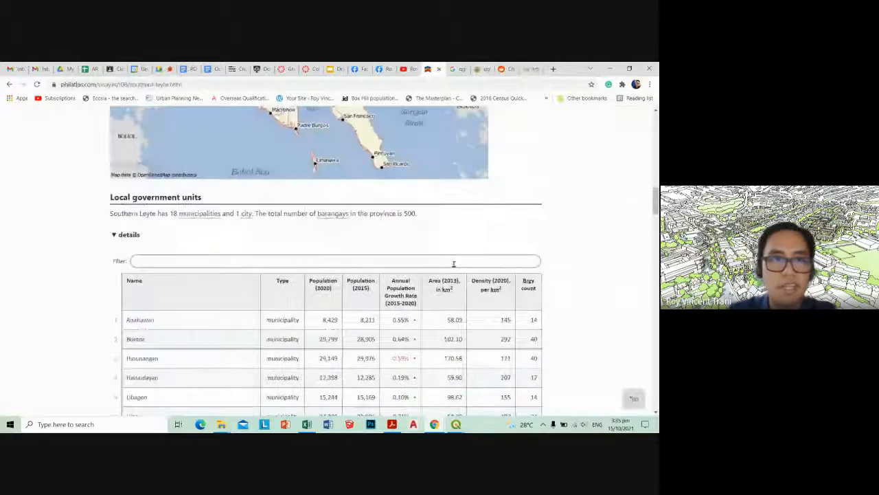
# Examine the local government units table on the Southern Leyte page, and switch to the Southern Leyte Towns workbook in Excel
pyautogui.scroll(-4, 444, 263)
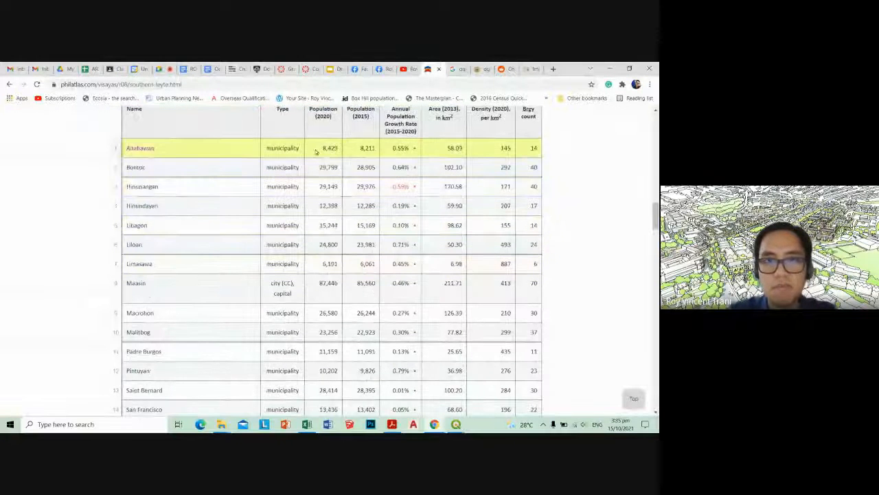
pyautogui.scroll(2, 333, 220)
pyautogui.scroll(-3, 303, 258)
pyautogui.scroll(-1, 303, 259)
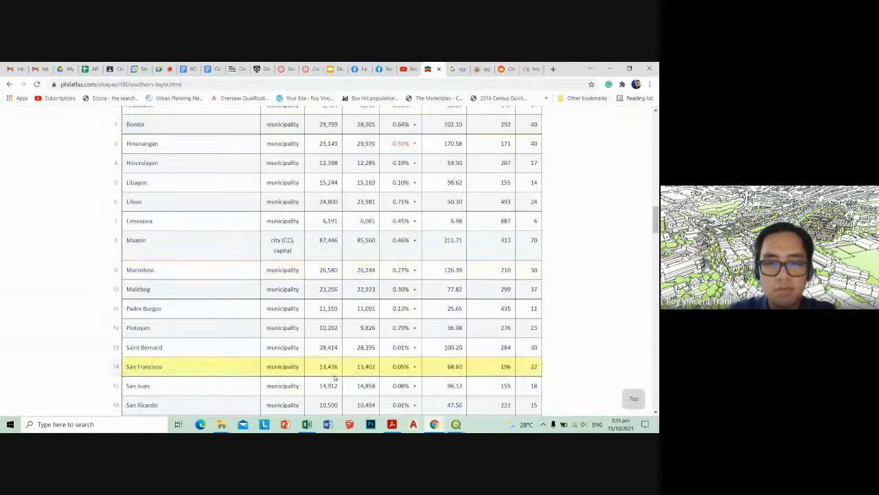
pyautogui.click(307, 424)
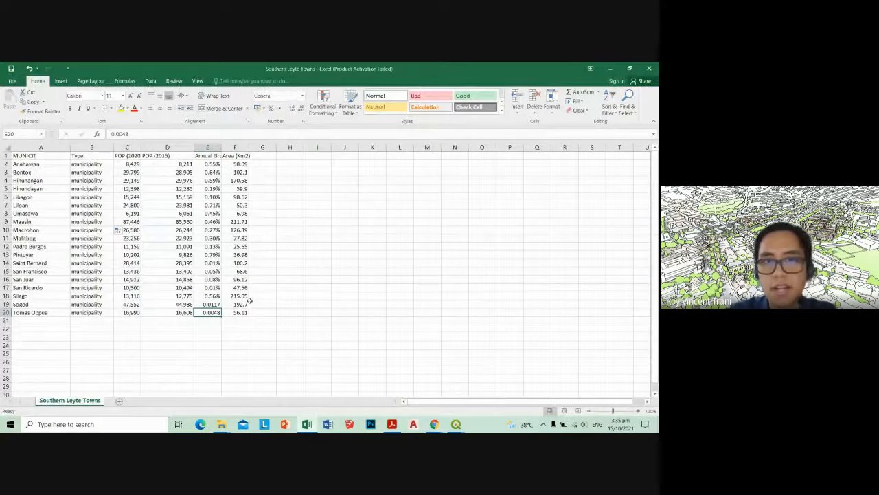
pyautogui.click(152, 330)
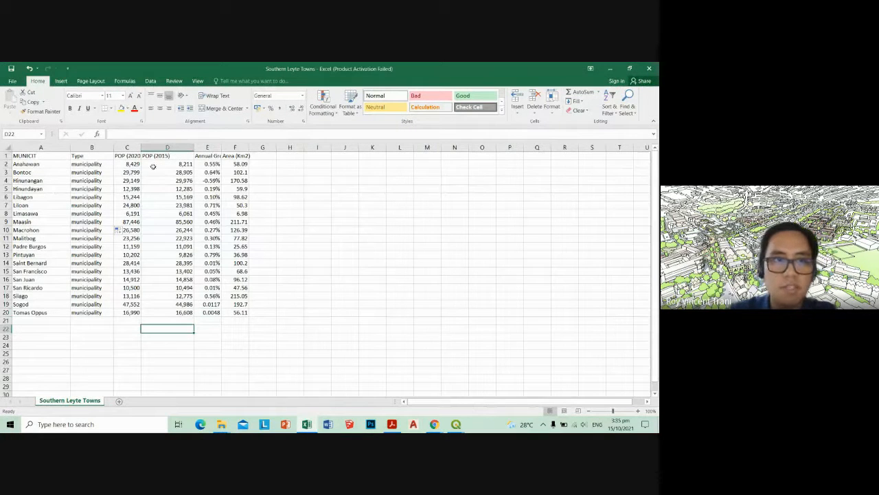
# Widen the POP (2020) and Annual Growth Rate columns and centre the headers and values in columns C to F
pyautogui.moveTo(142, 149); pyautogui.dragTo(148, 150)
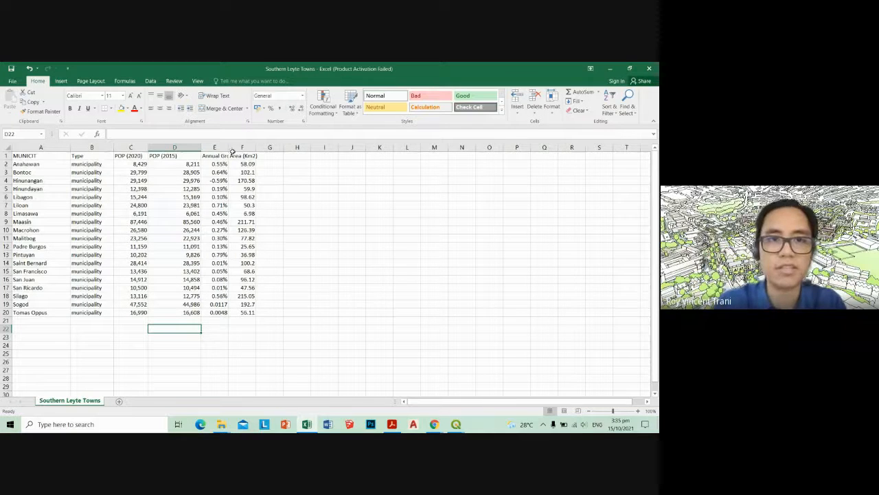
pyautogui.moveTo(229, 148); pyautogui.dragTo(243, 148)
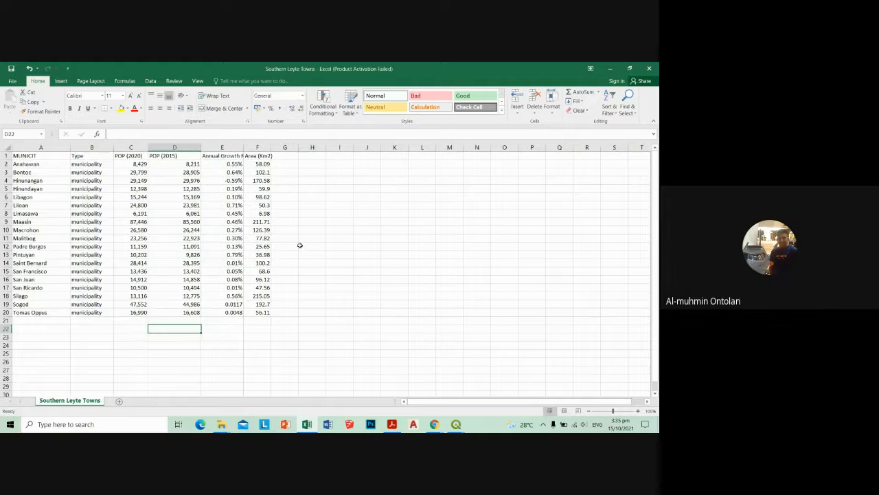
pyautogui.click(139, 156)
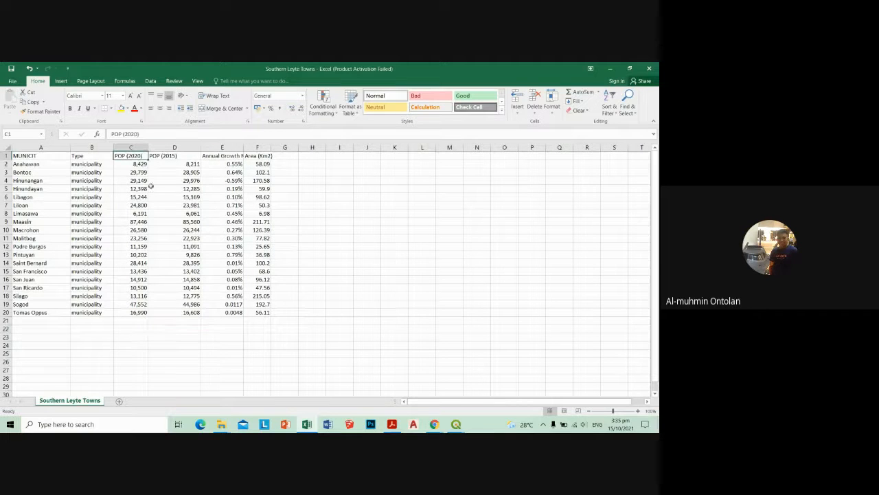
pyautogui.keyDown('shift'); pyautogui.click(191, 311); pyautogui.keyUp('shift')
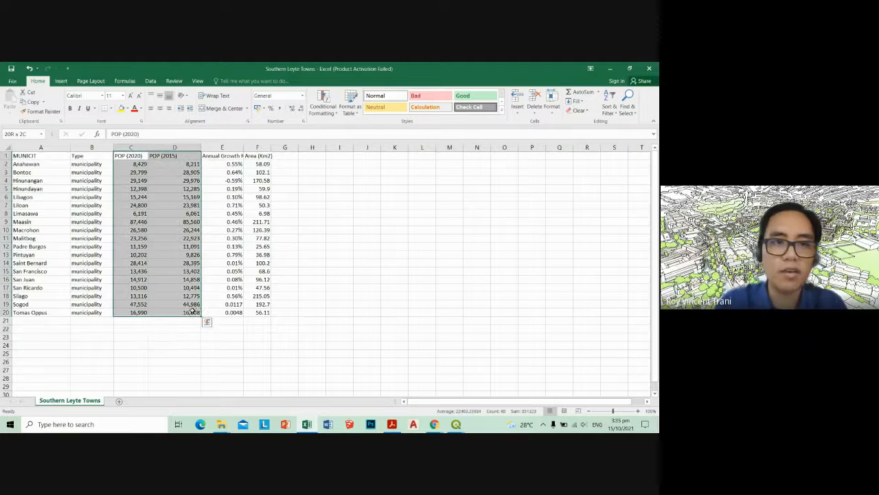
pyautogui.click(160, 109)
pyautogui.click(234, 197)
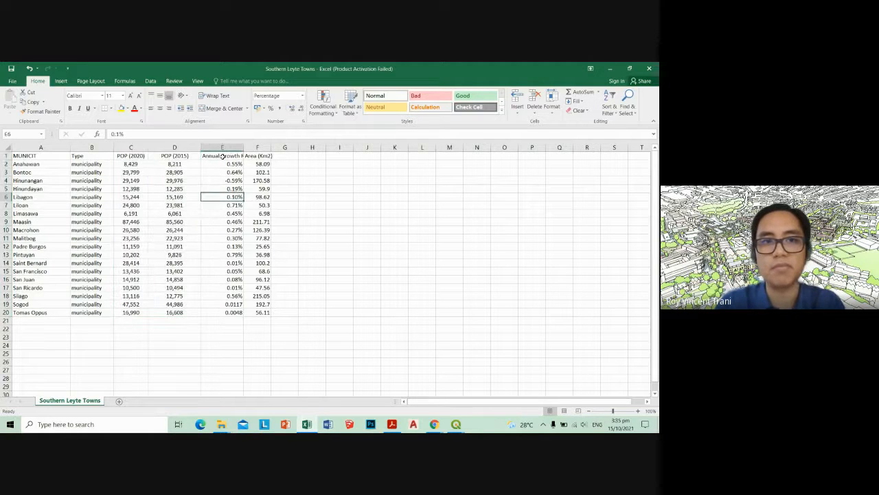
pyautogui.moveTo(222, 156); pyautogui.dragTo(258, 313)
pyautogui.click(160, 108)
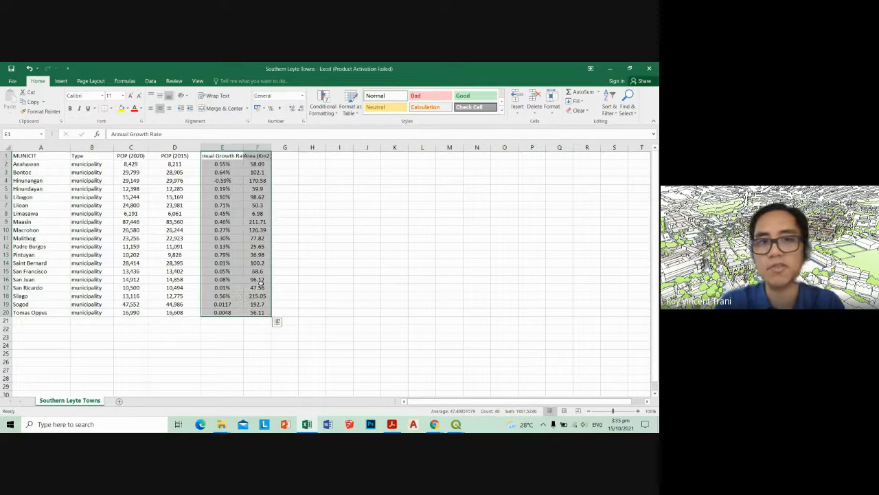
pyautogui.click(312, 270)
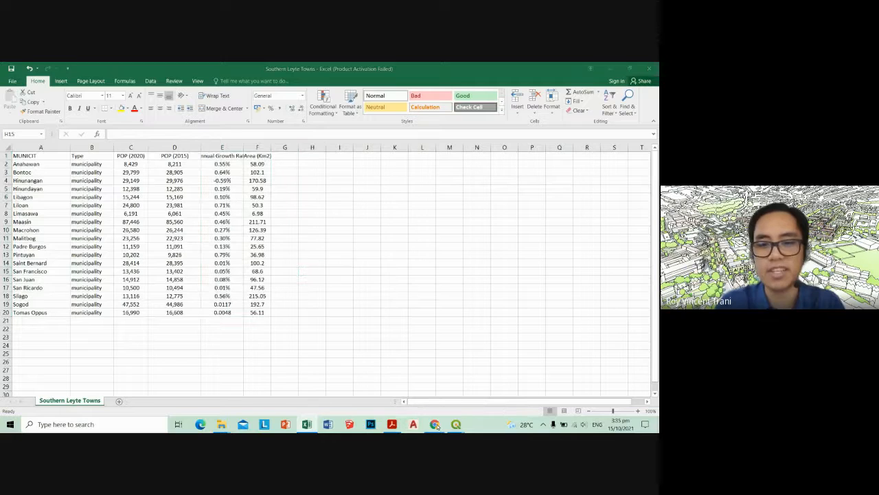
# Switch to Chrome and examine the population, growth rate, area and density figures in the Southern Leyte municipalities table
pyautogui.moveTo(434, 424)
pyautogui.click(379, 387)
pyautogui.scroll(5, 379, 387)
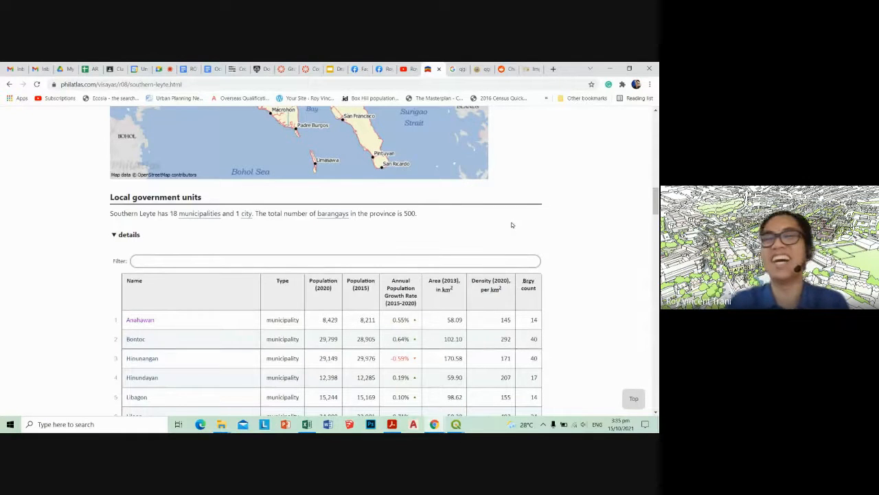
pyautogui.scroll(-5, 511, 226)
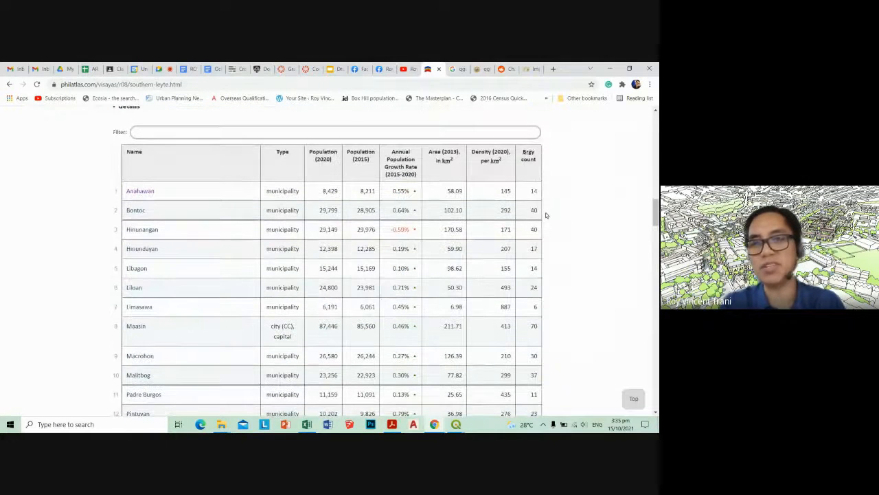
pyautogui.scroll(-1, 545, 212)
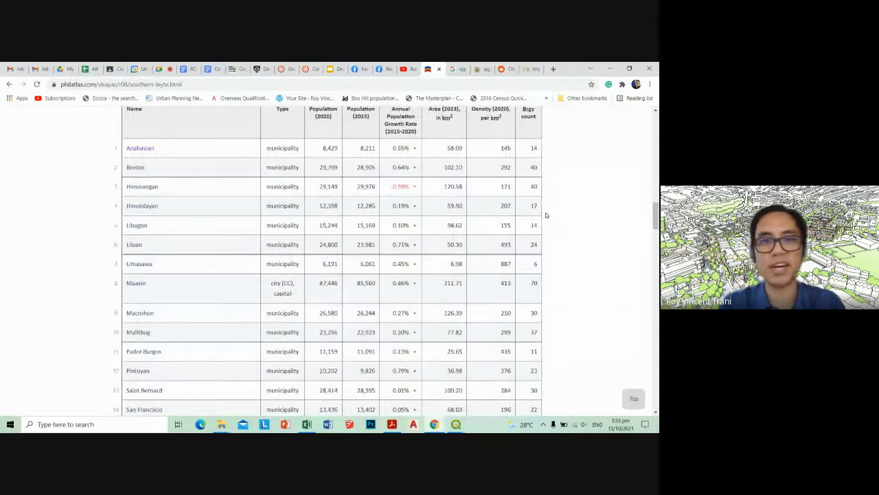
pyautogui.scroll(1, 546, 215)
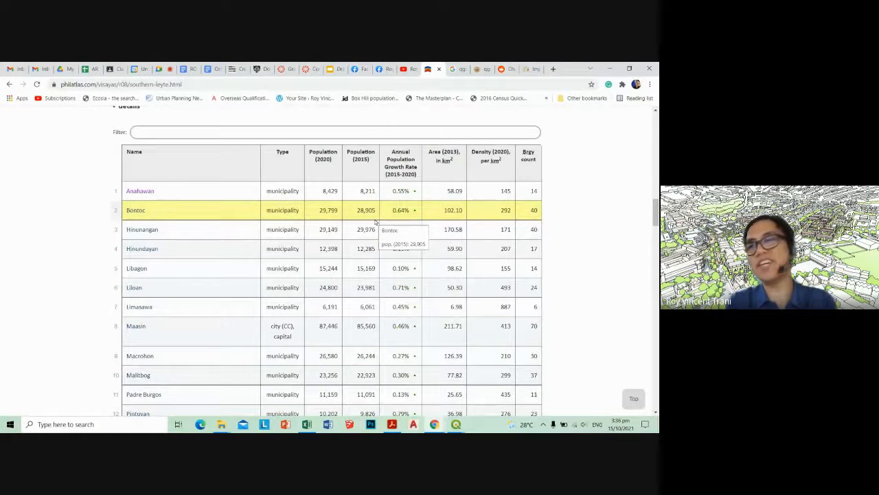
pyautogui.scroll(-2, 474, 244)
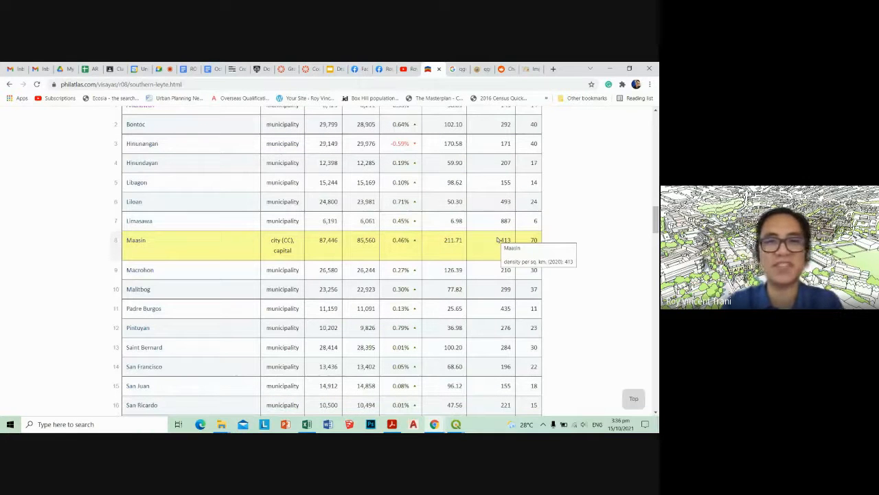
pyautogui.scroll(1, 481, 182)
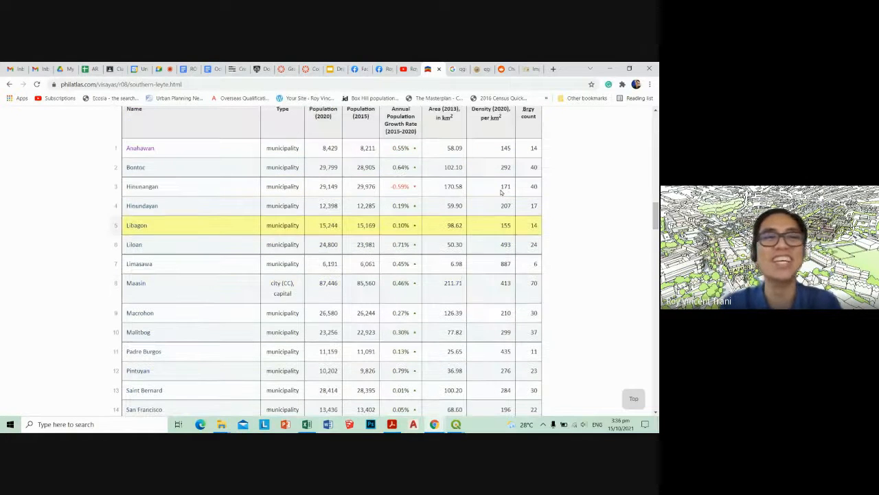
pyautogui.scroll(1, 604, 154)
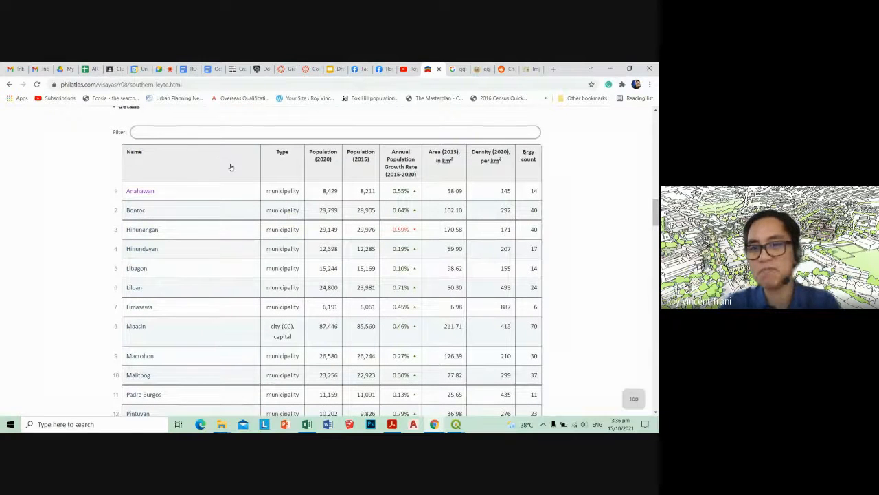
# Go to the Google Meet call in Chrome and open the in-call messages to read the chat
pyautogui.click(610, 68)
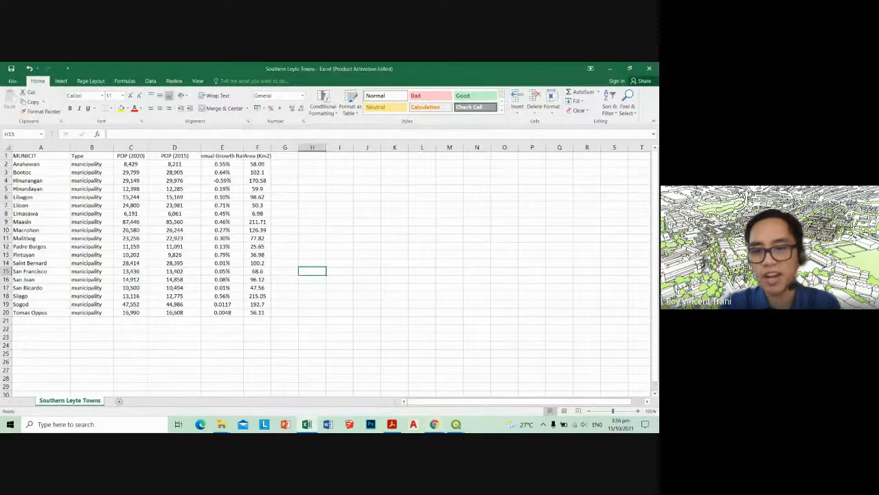
pyautogui.moveTo(434, 424)
pyautogui.click(415, 401)
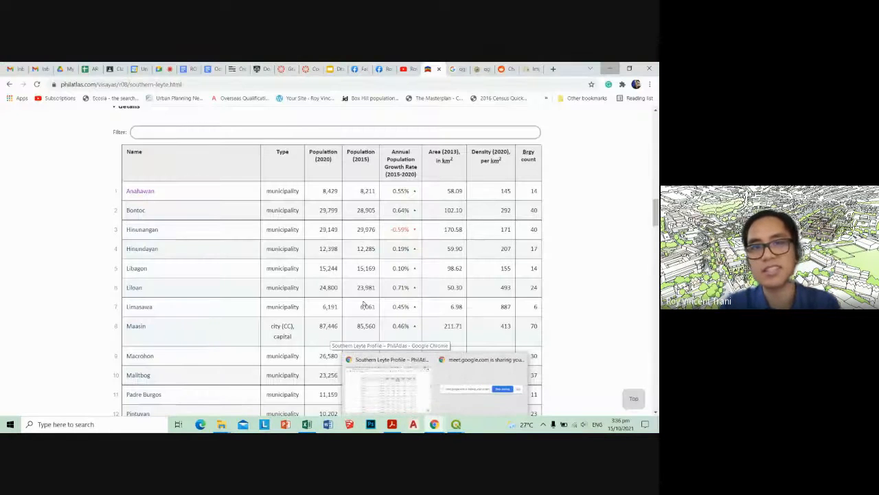
pyautogui.click(404, 376)
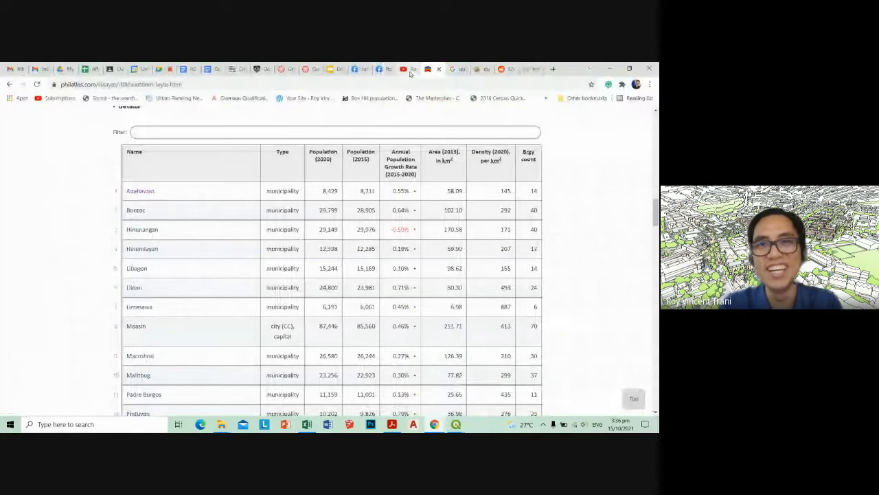
pyautogui.click(160, 69)
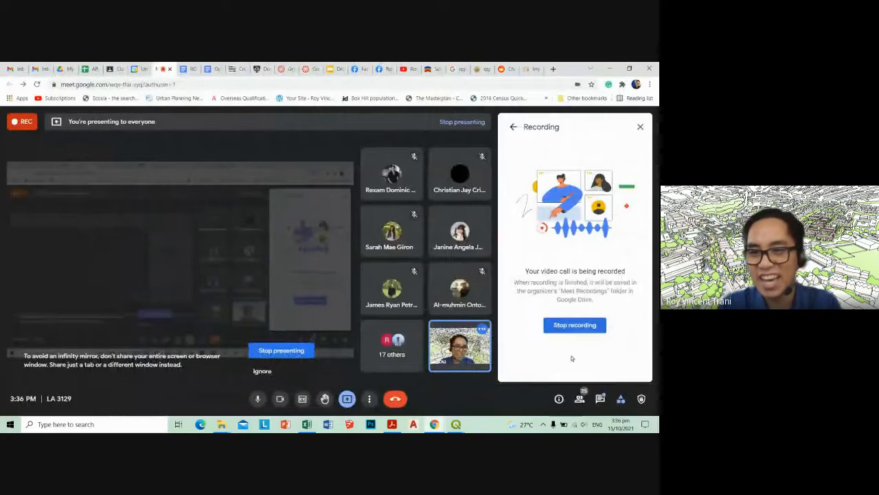
pyautogui.click(600, 398)
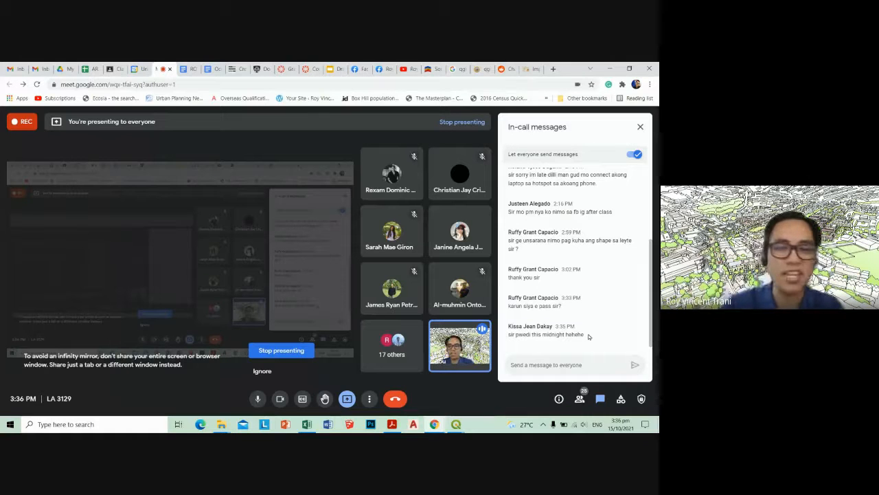
# Return to the Southern Leyte Towns workbook in Excel and review the Type, population and growth rate columns
pyautogui.click(610, 68)
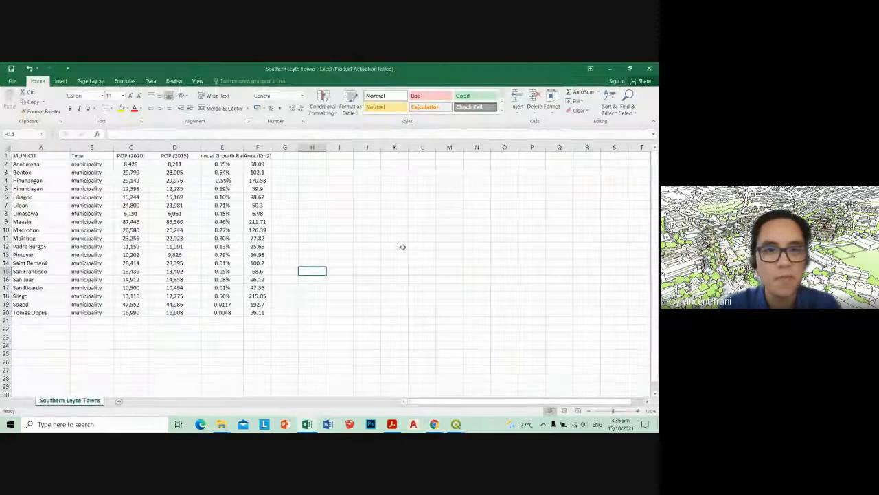
pyautogui.click(285, 320)
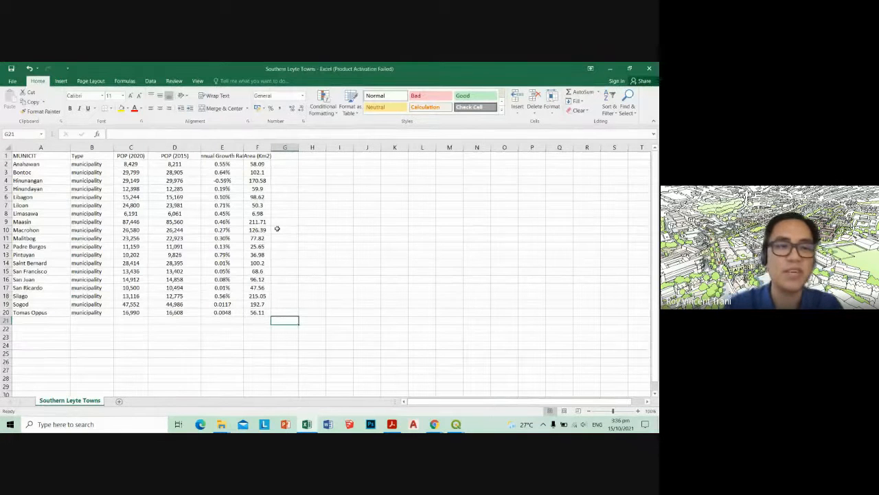
pyautogui.moveTo(134, 165); pyautogui.dragTo(227, 313)
pyautogui.click(218, 338)
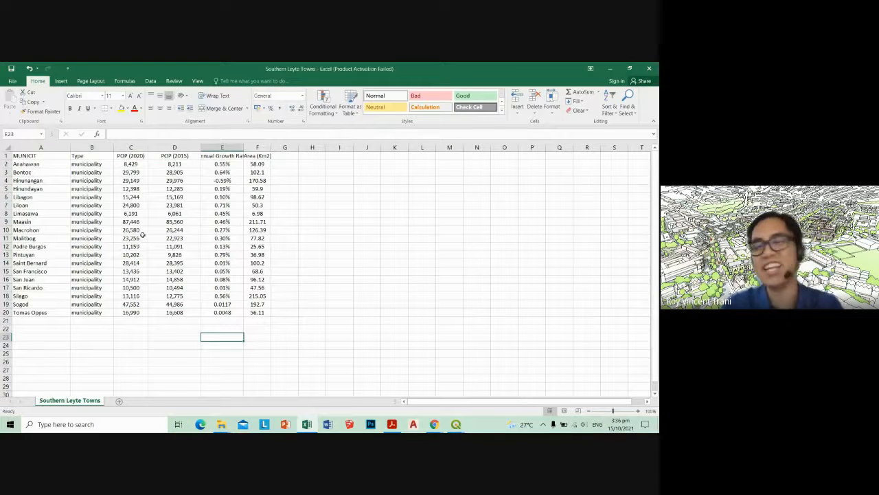
pyautogui.click(84, 255)
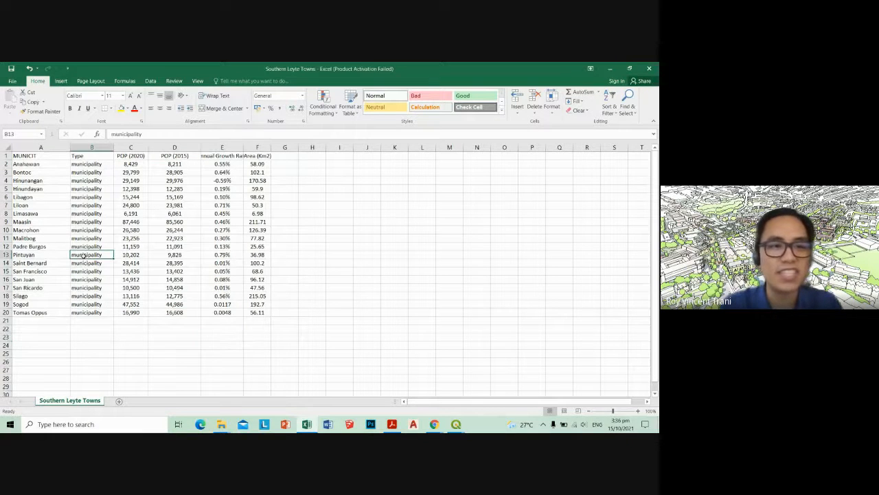
pyautogui.moveTo(88, 165); pyautogui.dragTo(92, 320)
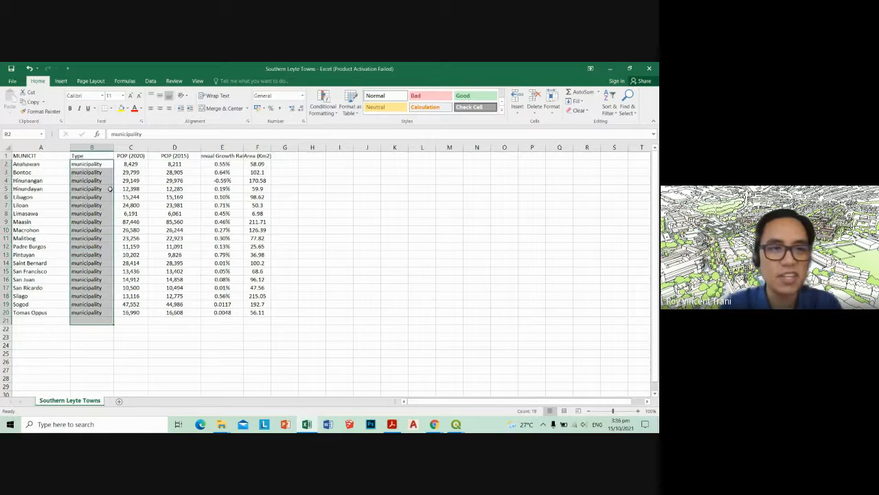
pyautogui.click(184, 312)
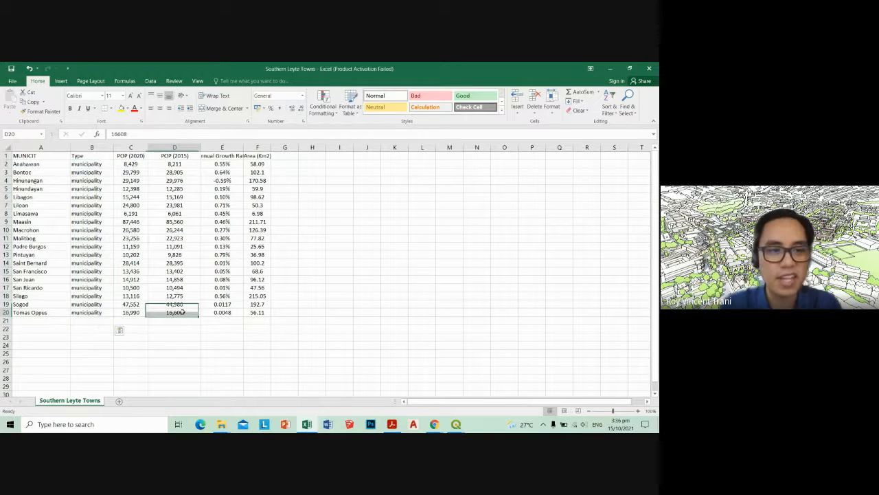
pyautogui.click(92, 157)
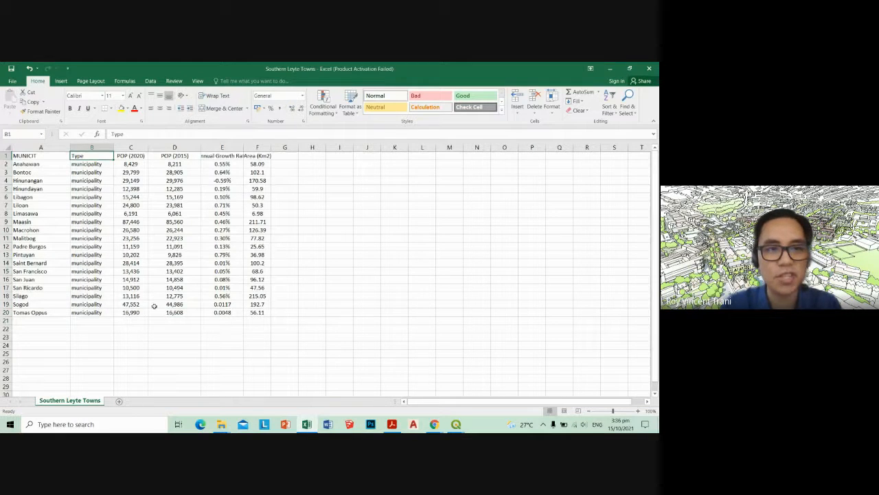
# Undo the recent cell centring and column width changes in the population, growth rate and area columns
pyautogui.hotkey('ctrl', 'z')
pyautogui.hotkey('ctrl', 'z')
pyautogui.hotkey('ctrl', 'z')
pyautogui.hotkey('ctrl', 'z')
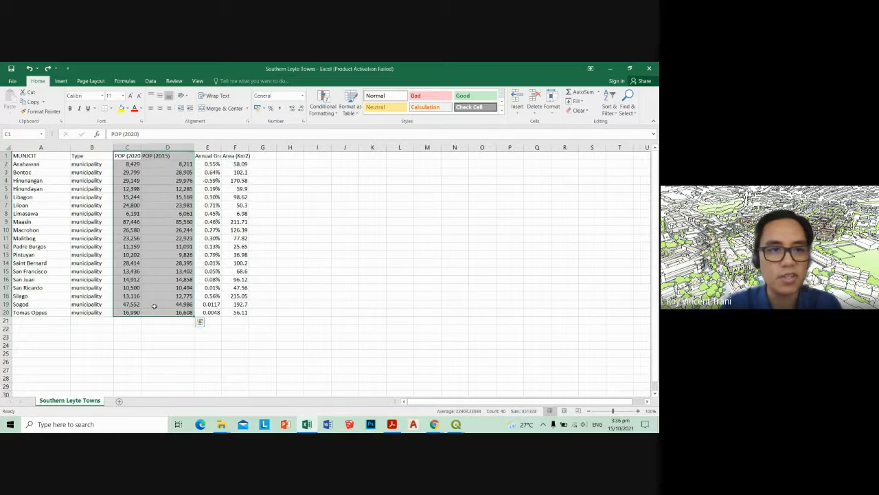
# Widen the Type column and fill Maasin's type in cell B9 with municipality
pyautogui.moveTo(115, 148); pyautogui.dragTo(132, 148)
pyautogui.click(107, 221)
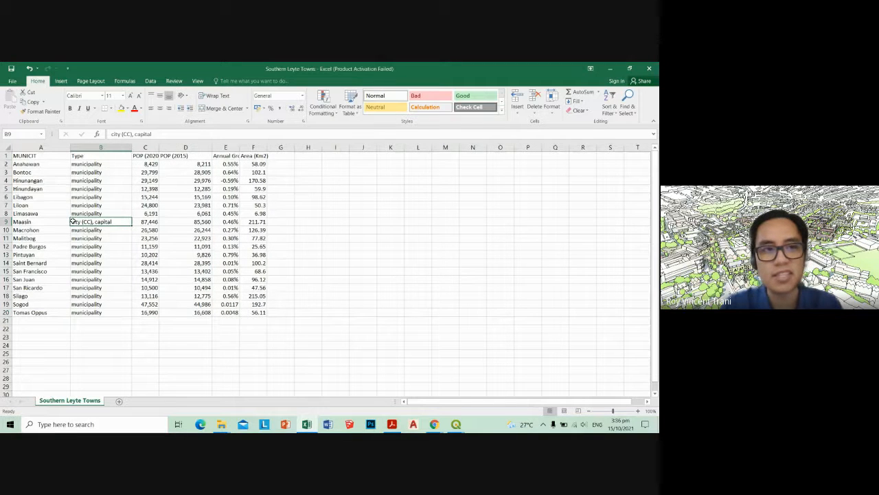
pyautogui.click(121, 214)
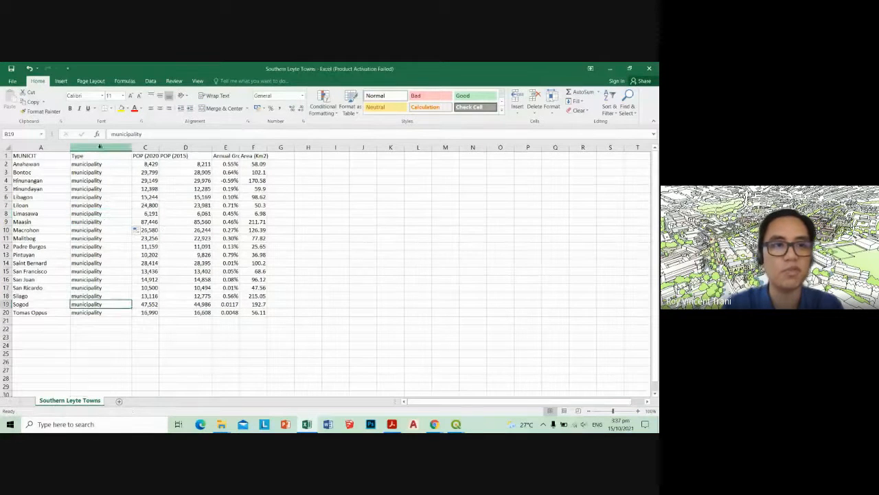
pyautogui.rightClick(101, 148)
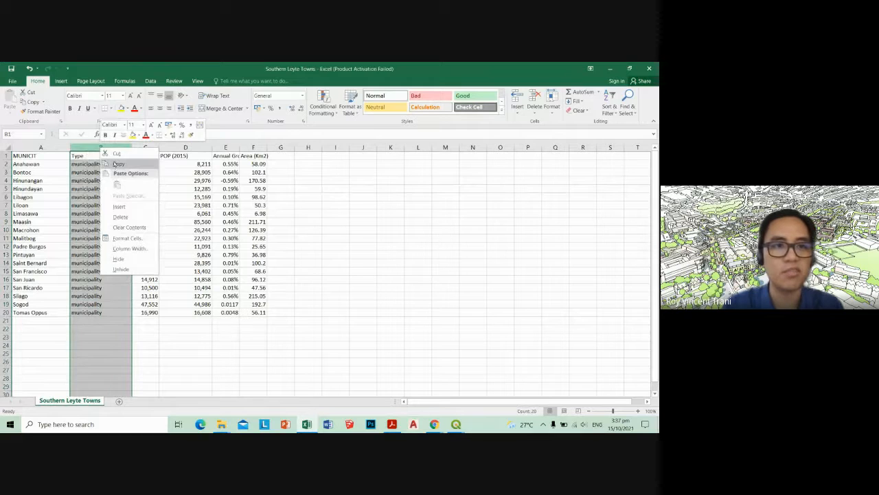
pyautogui.click(117, 164)
pyautogui.rightClick(105, 150)
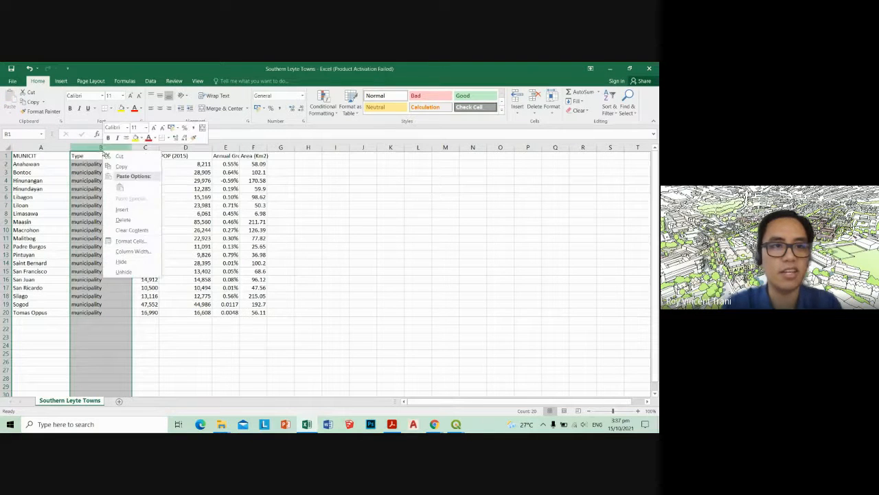
pyautogui.click(169, 332)
pyautogui.click(148, 288)
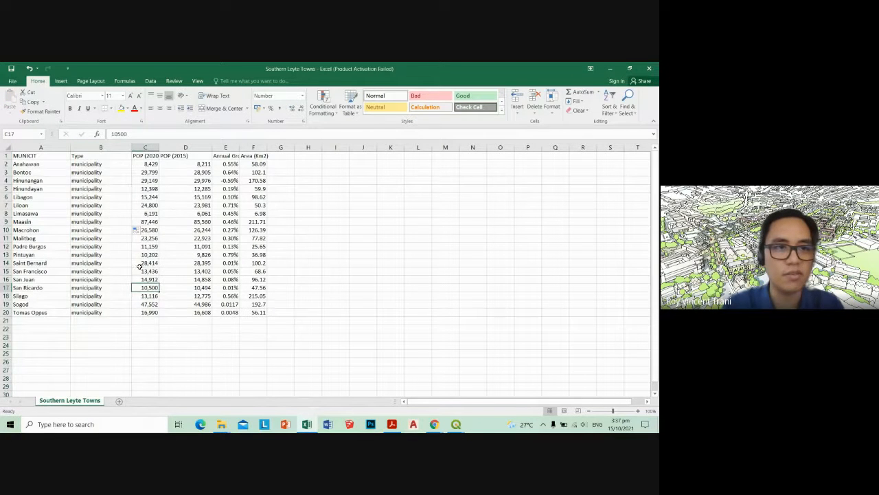
pyautogui.rightClick(101, 149)
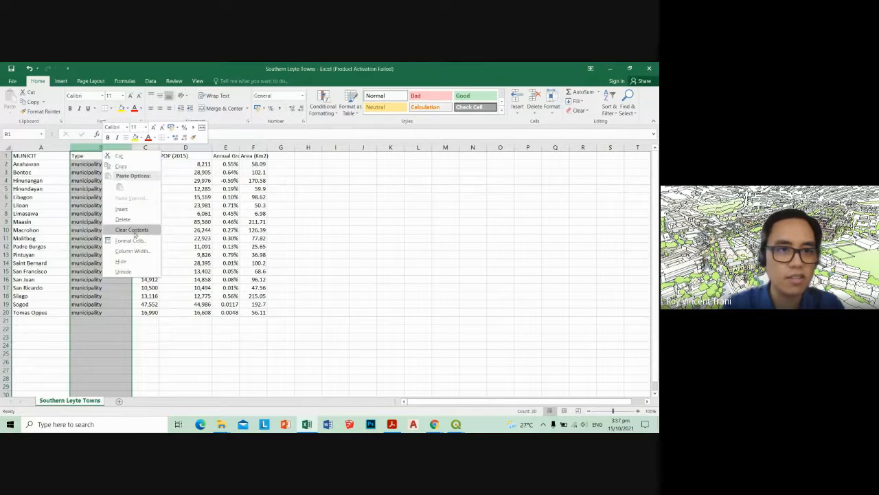
pyautogui.click(161, 321)
pyautogui.moveTo(161, 321); pyautogui.dragTo(154, 319)
# Delete the Type cells B1:B20, shifting the population, growth rate and area data one column over
pyautogui.moveTo(86, 156); pyautogui.dragTo(88, 311)
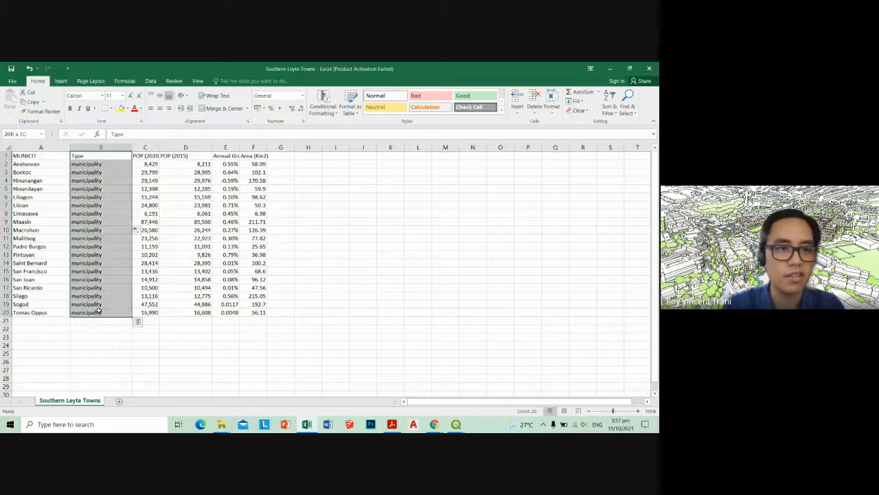
pyautogui.rightClick(101, 310)
pyautogui.click(138, 208)
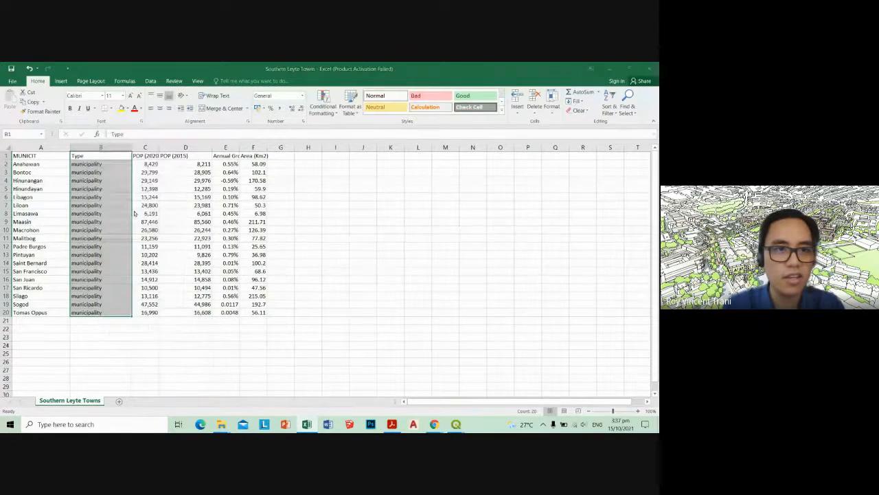
pyautogui.click(113, 232)
pyautogui.click(220, 338)
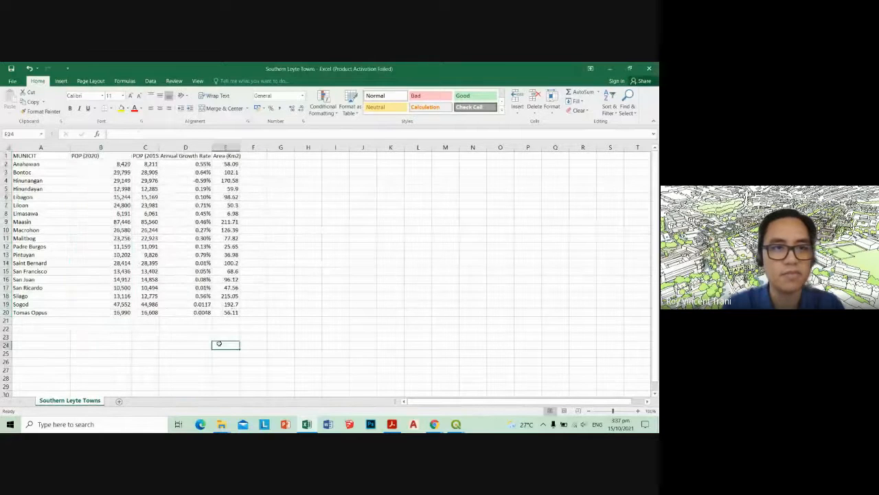
# Centre the population, annual growth rate and area cells B1:E20 horizontally and save the workbook
pyautogui.click(96, 157)
pyautogui.keyDown('shift'); pyautogui.click(220, 312); pyautogui.keyUp('shift')
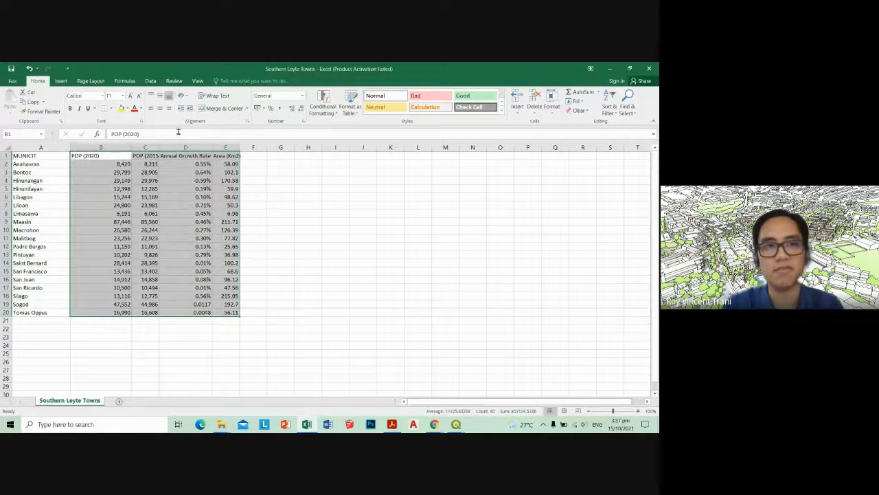
pyautogui.click(159, 108)
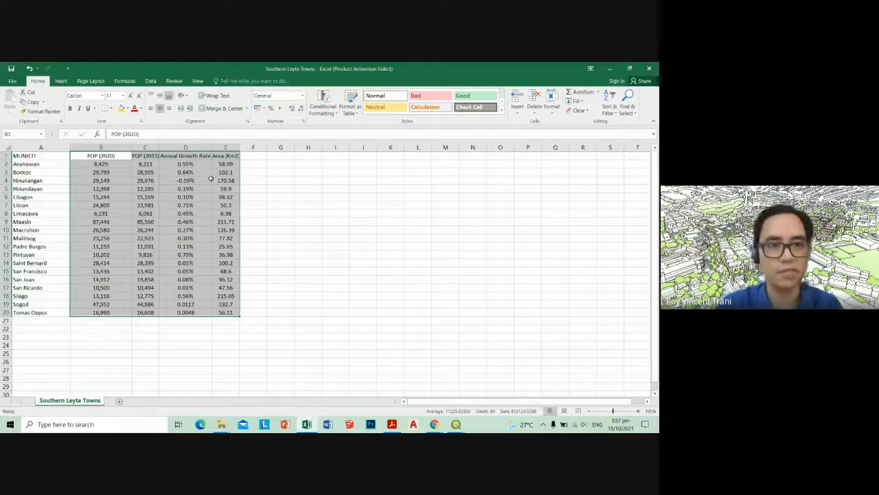
pyautogui.click(248, 262)
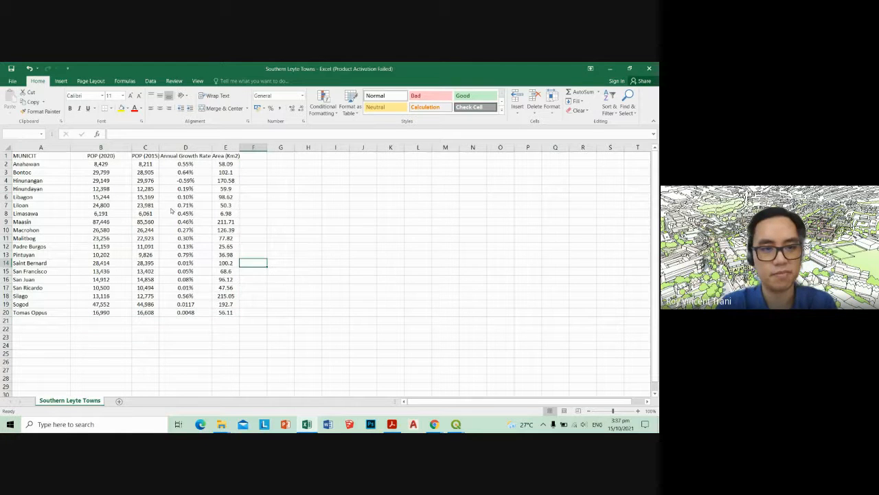
pyautogui.hotkey('ctrl', 's')
pyautogui.click(304, 268)
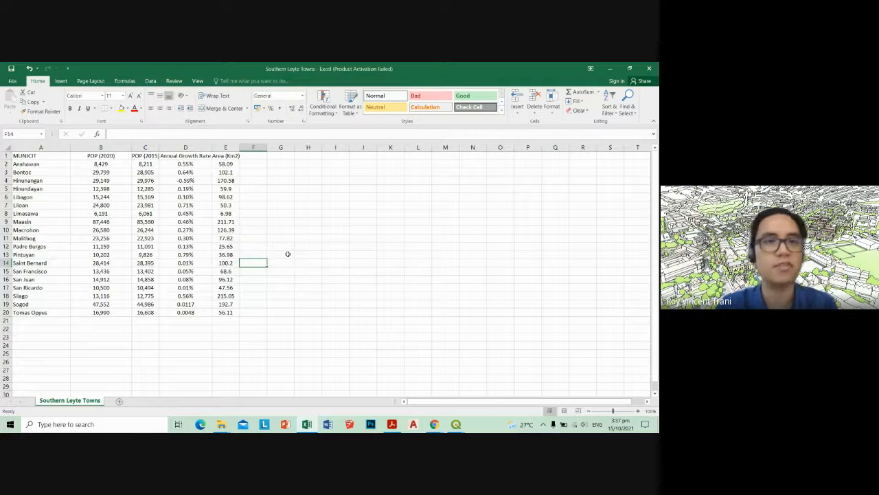
# Widen the Area (Km2), Annual Growth Rate and POP (2015) columns so their headers have more room
pyautogui.moveTo(239, 149); pyautogui.dragTo(252, 149)
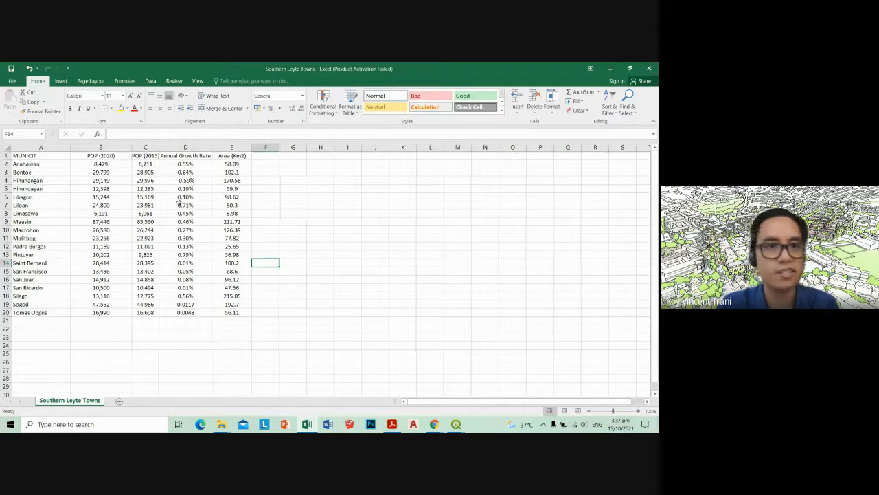
pyautogui.doubleClick(211, 147)
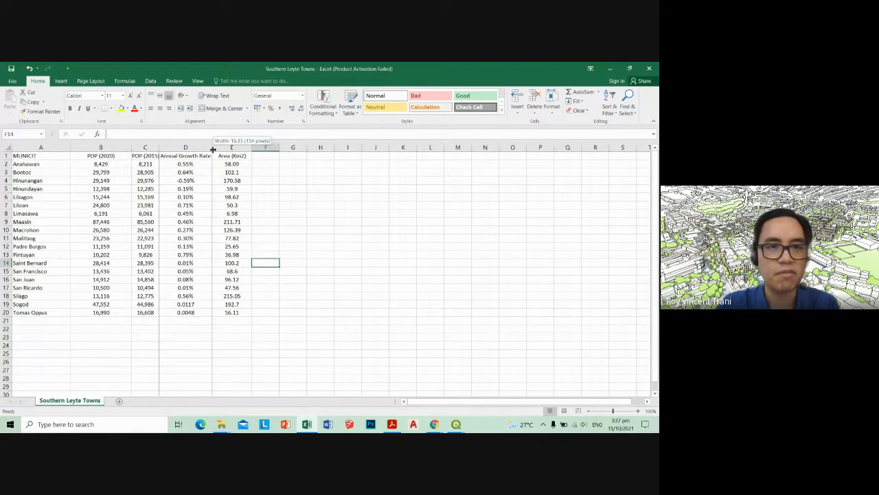
pyautogui.click(296, 303)
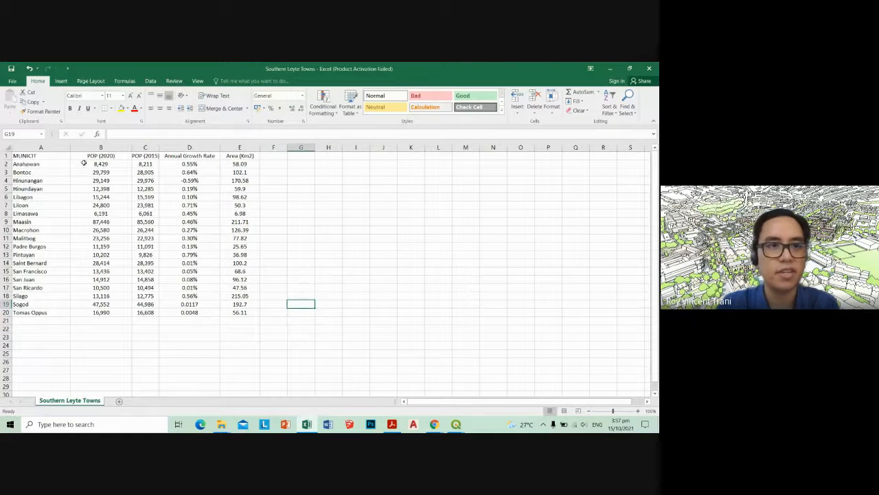
pyautogui.doubleClick(158, 147)
pyautogui.click(206, 288)
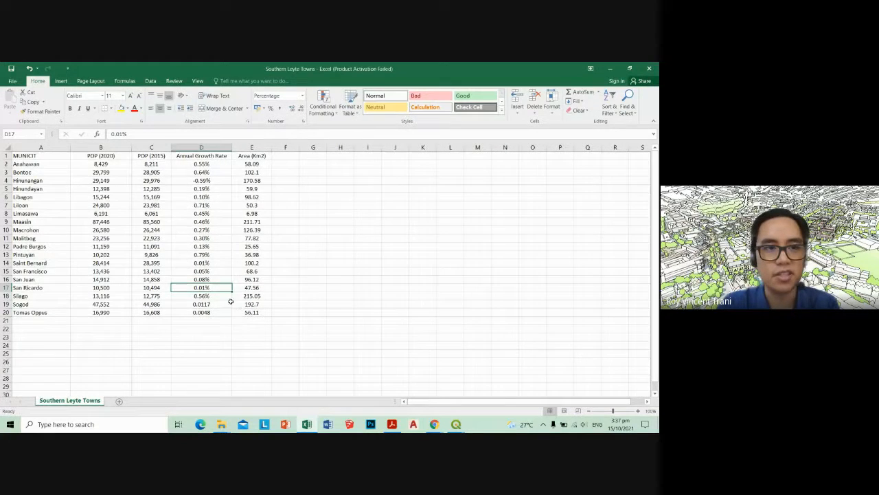
# Review the population, growth rate and area values, the header row and the list of municipality names
pyautogui.moveTo(94, 165); pyautogui.dragTo(152, 312)
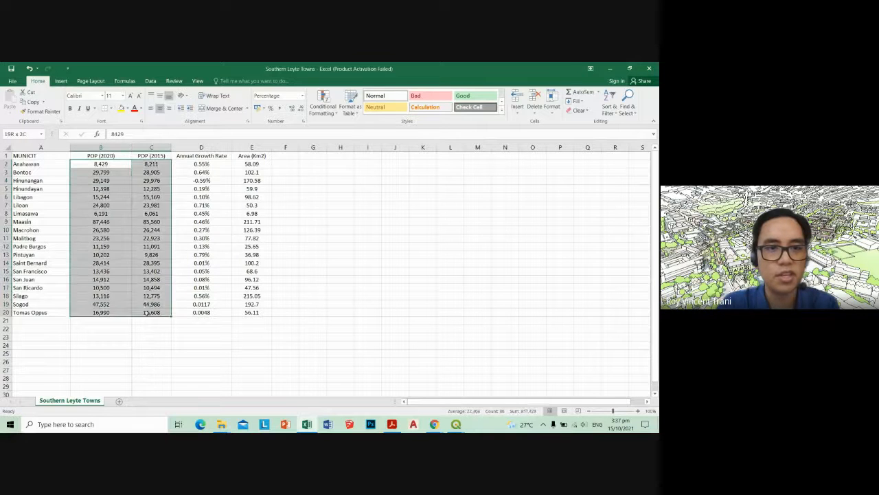
pyautogui.click(201, 328)
pyautogui.moveTo(201, 163); pyautogui.dragTo(254, 312)
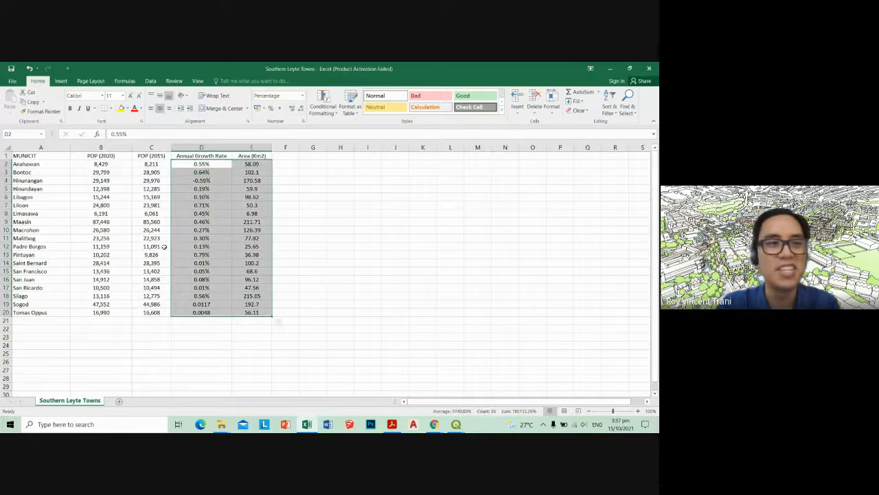
pyautogui.moveTo(26, 156); pyautogui.dragTo(259, 156)
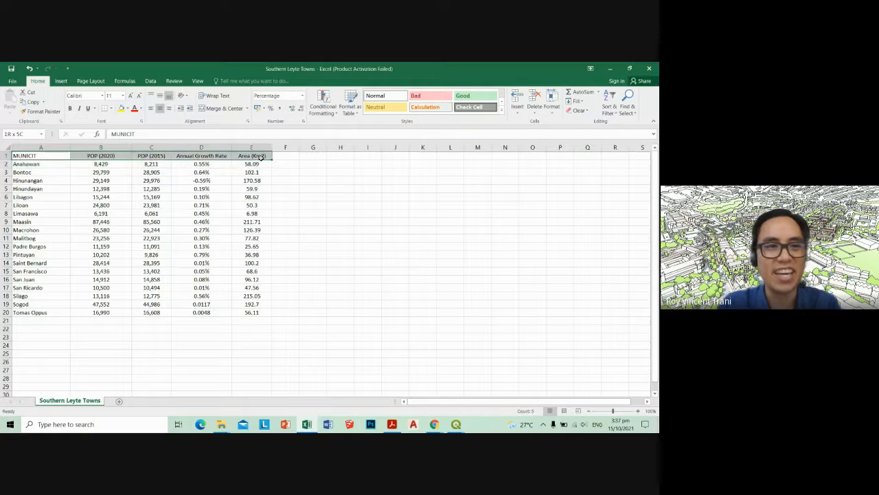
pyautogui.click(174, 322)
pyautogui.moveTo(38, 167); pyautogui.dragTo(41, 313)
pyautogui.click(74, 313)
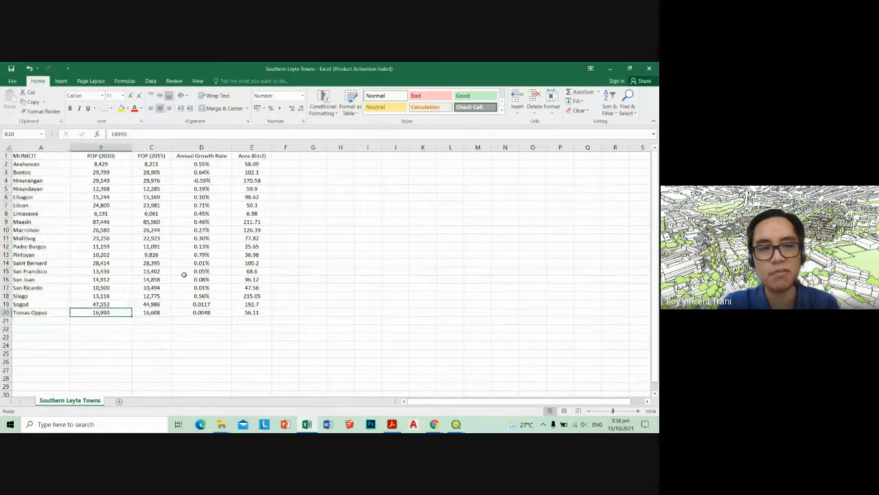
# Switch to the Province and Cities Map project in QGIS and open the Southern Leyte layer's attribute table
pyautogui.moveTo(456, 425)
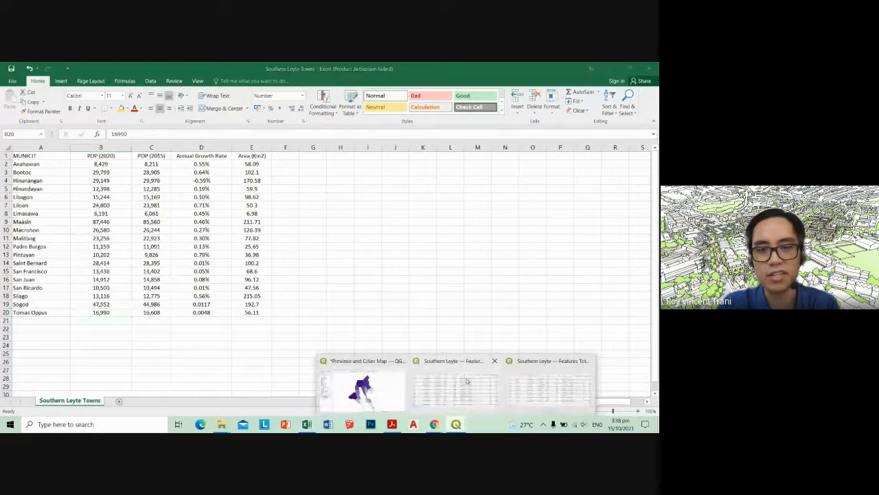
pyautogui.click(543, 362)
pyautogui.click(471, 390)
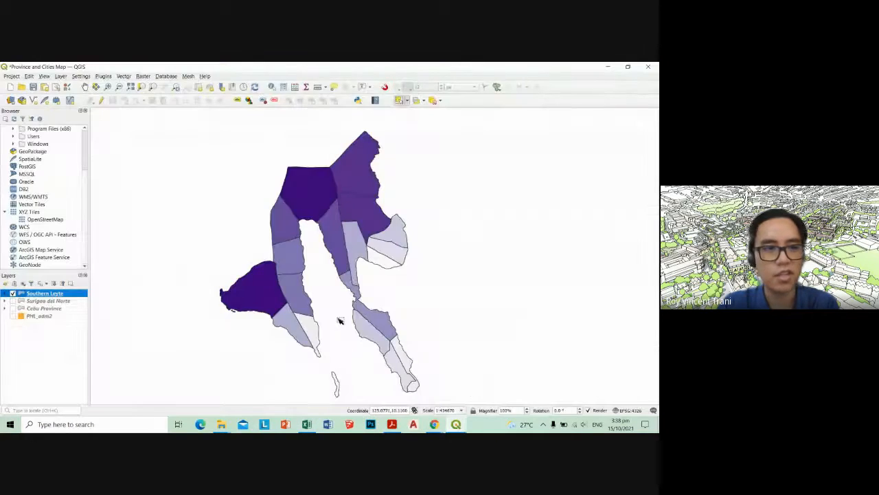
pyautogui.rightClick(61, 293)
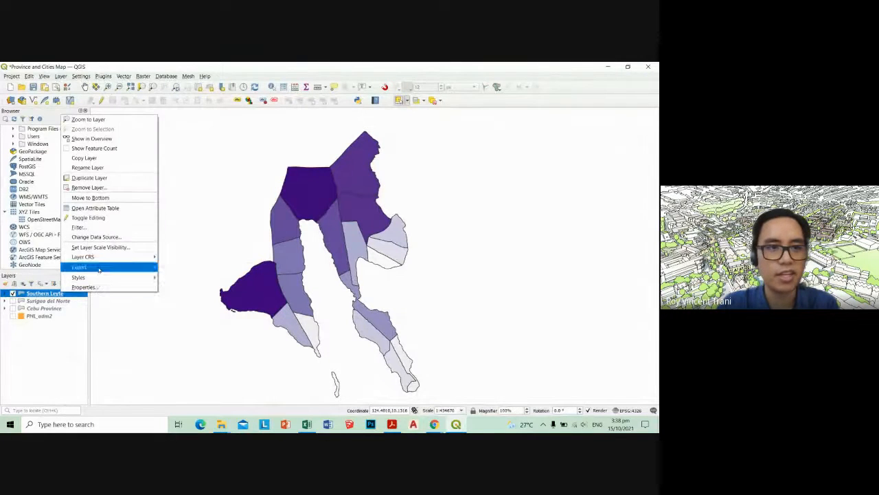
pyautogui.click(103, 208)
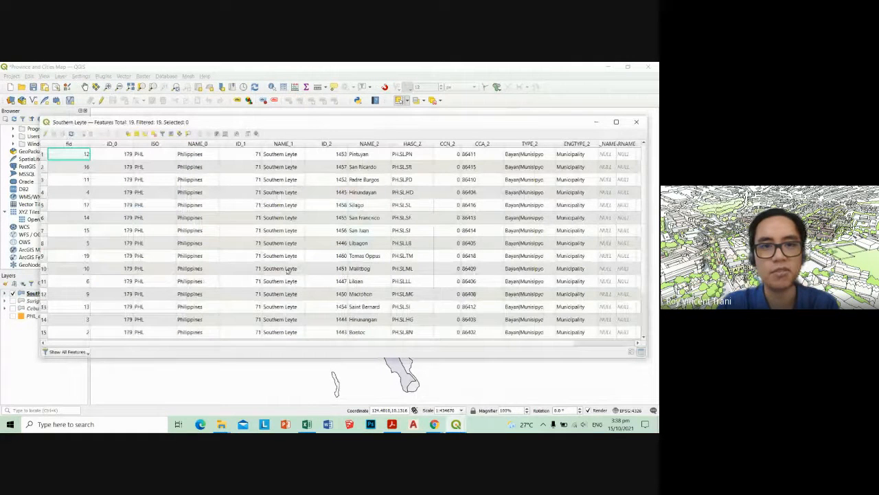
# Sort the attribute table by NAME_2 in ascending order, examine the municipality names and types, and close the table
pyautogui.click(358, 143)
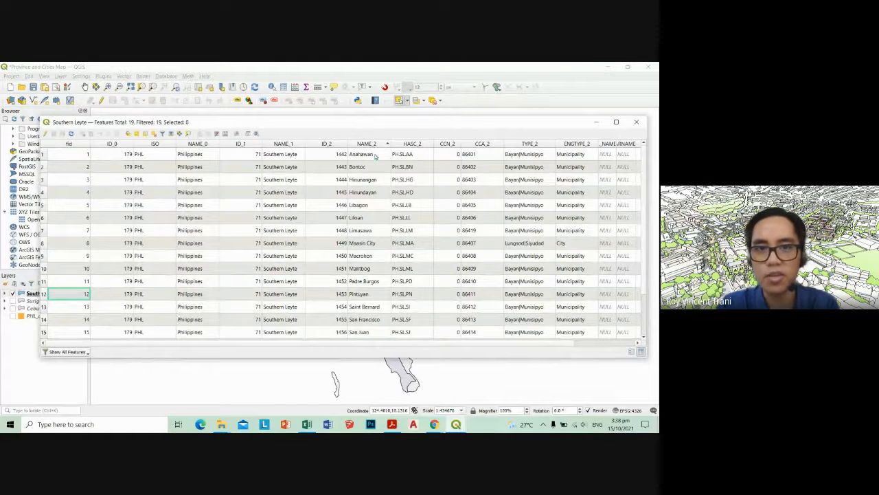
pyautogui.click(375, 157)
pyautogui.click(368, 307)
pyautogui.click(376, 155)
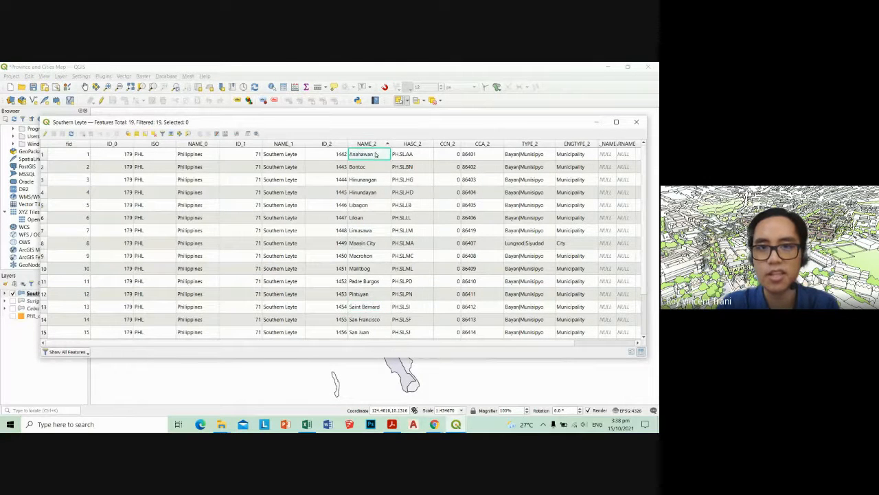
pyautogui.click(373, 144)
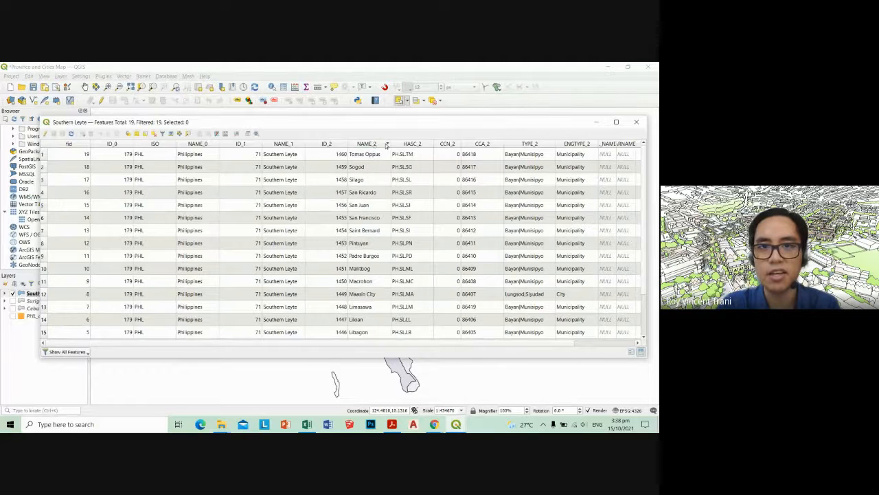
pyautogui.click(387, 145)
pyautogui.moveTo(378, 163); pyautogui.dragTo(373, 248)
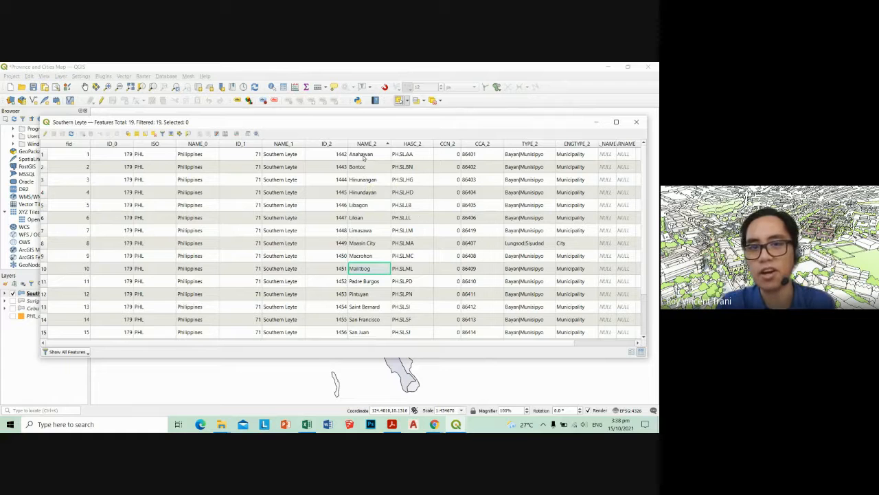
pyautogui.click(365, 156)
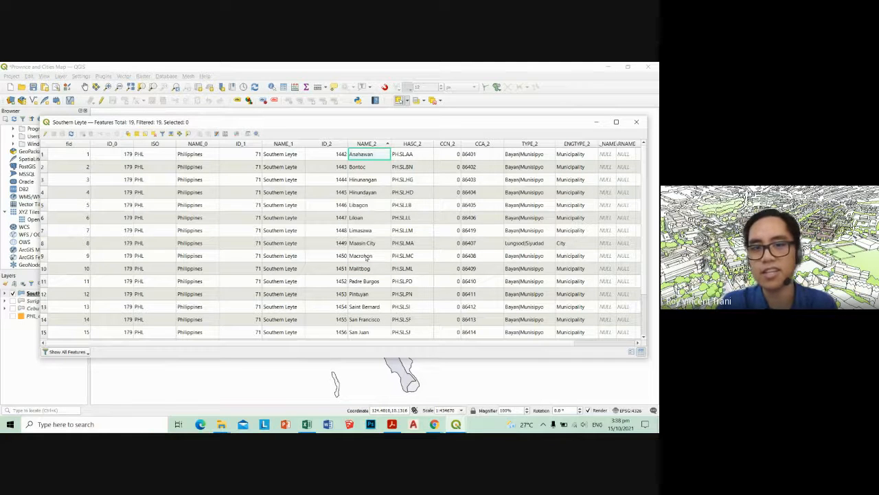
pyautogui.scroll(-1, 365, 253)
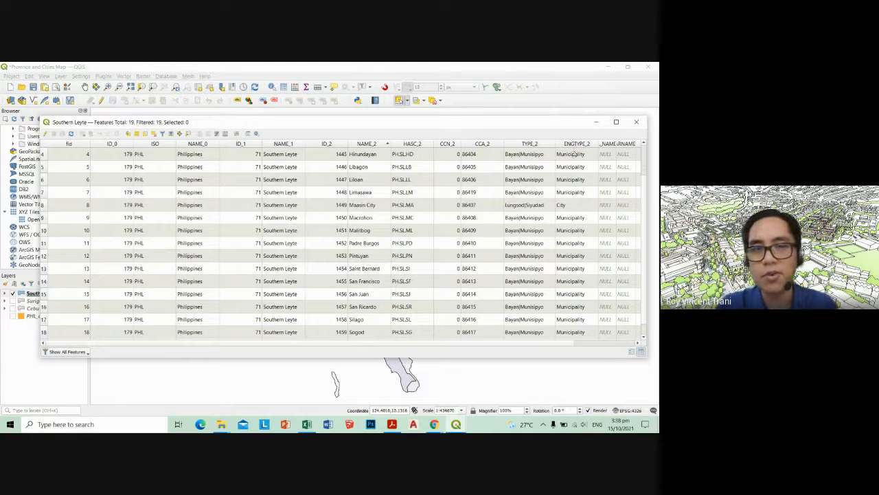
pyautogui.click(636, 122)
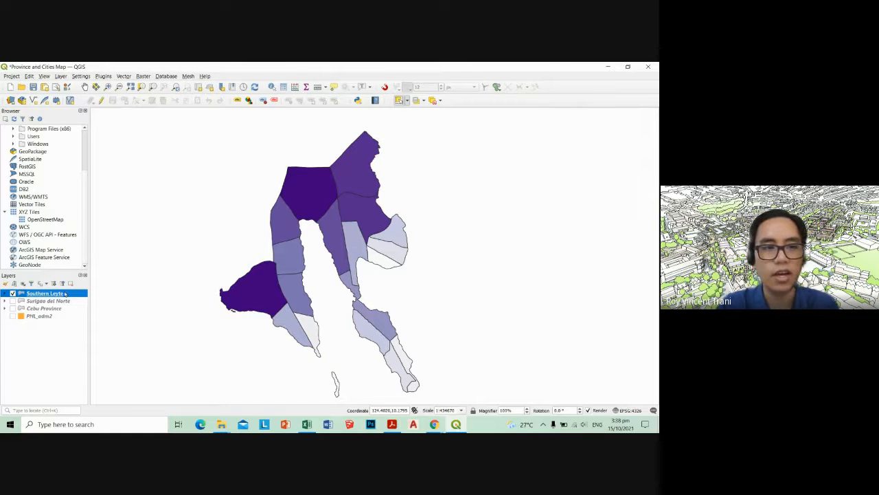
# Choose Southern Leyte Towns.csv from the TABLES folder as a new delimited text layer's source and enable field type detection
pyautogui.click(60, 75)
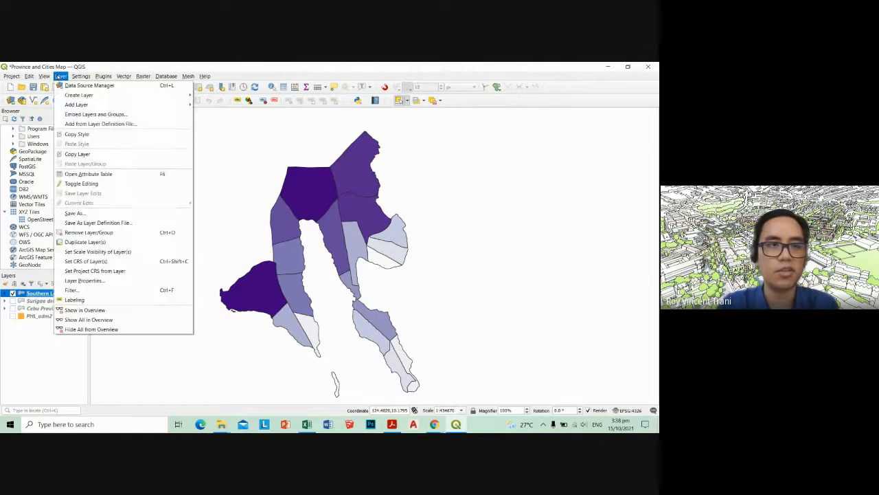
pyautogui.moveTo(103, 106)
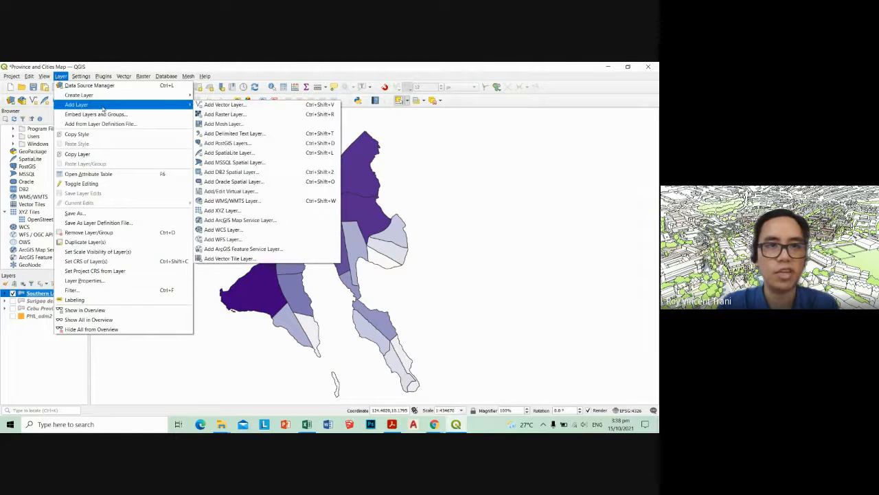
pyautogui.click(232, 133)
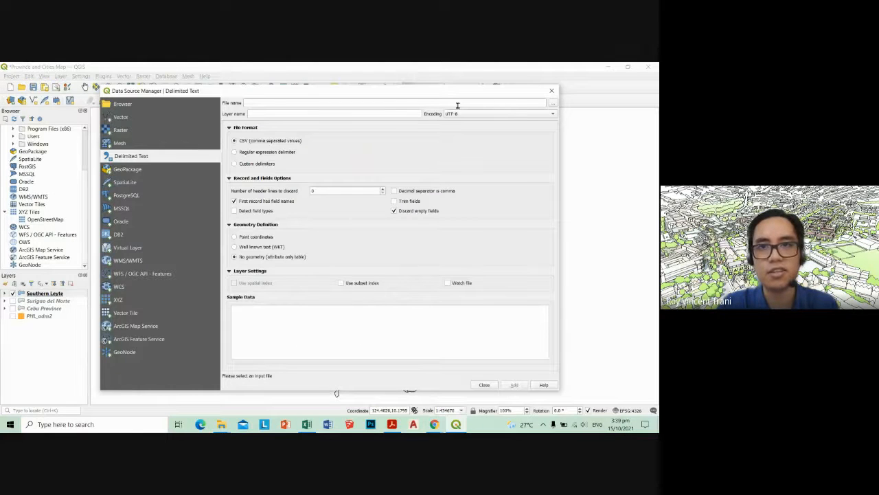
pyautogui.click(553, 103)
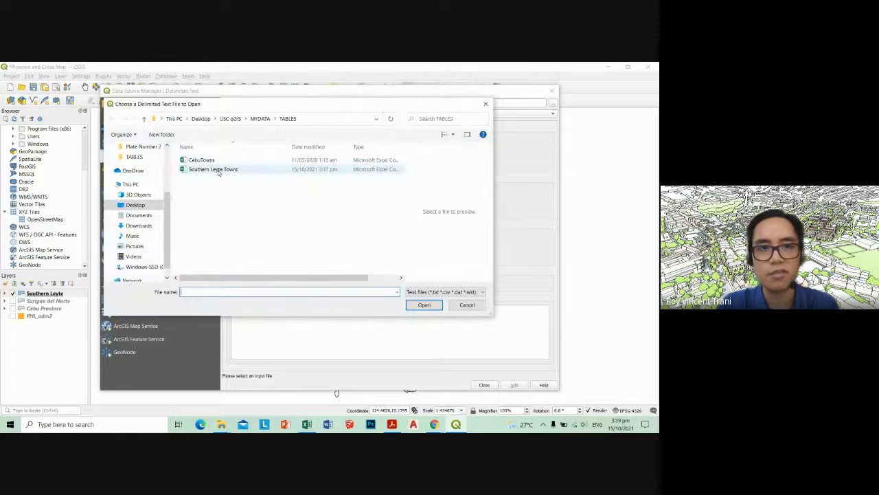
pyautogui.click(217, 171)
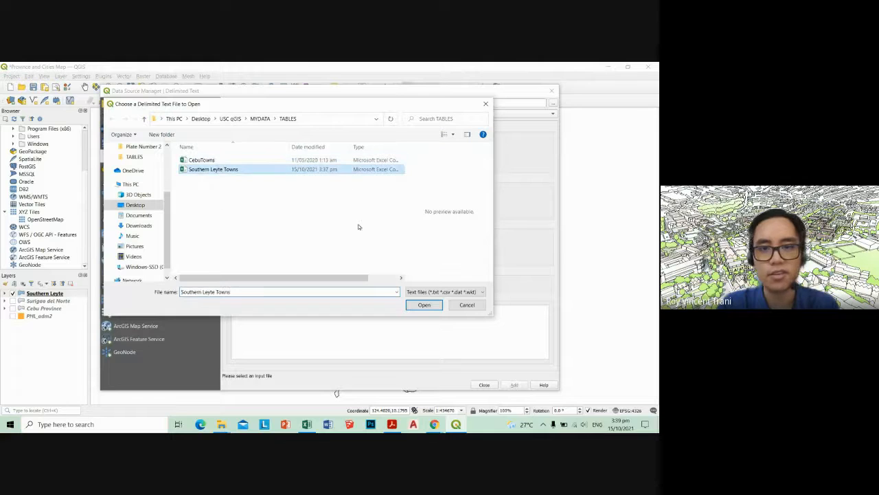
pyautogui.click(422, 305)
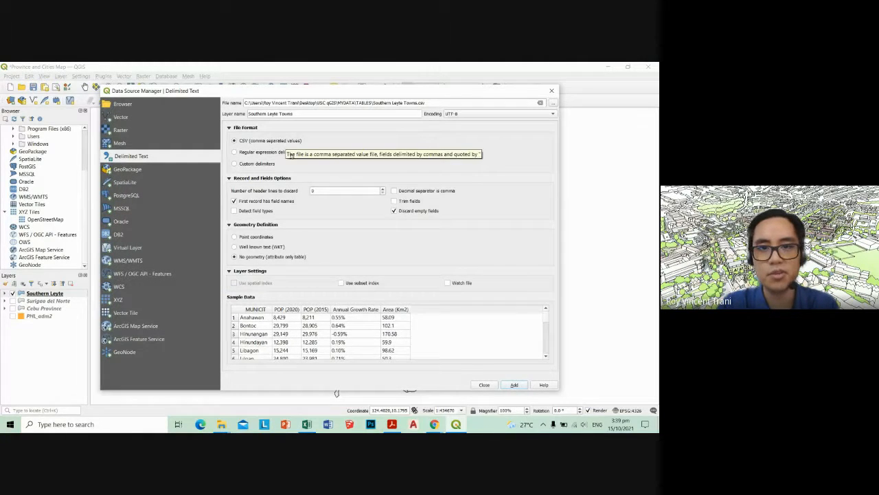
pyautogui.click(242, 213)
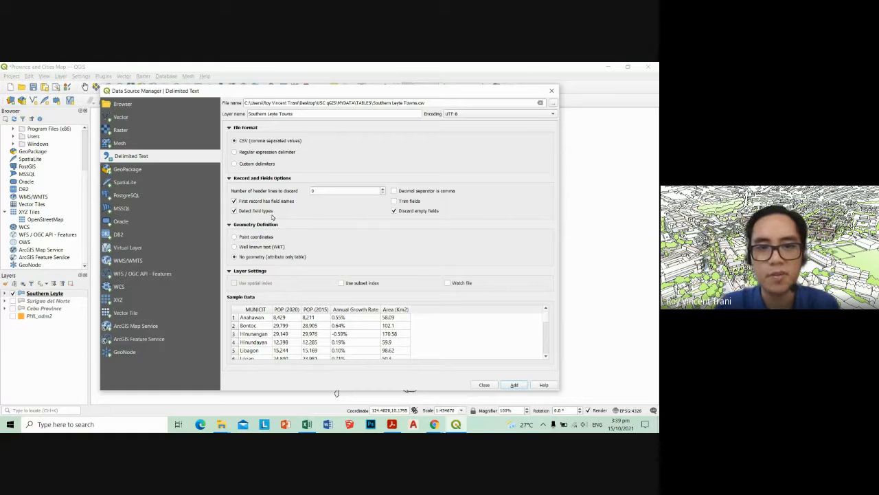
# Examine the sample data for all the towns and check the record and fields options
pyautogui.click(229, 178)
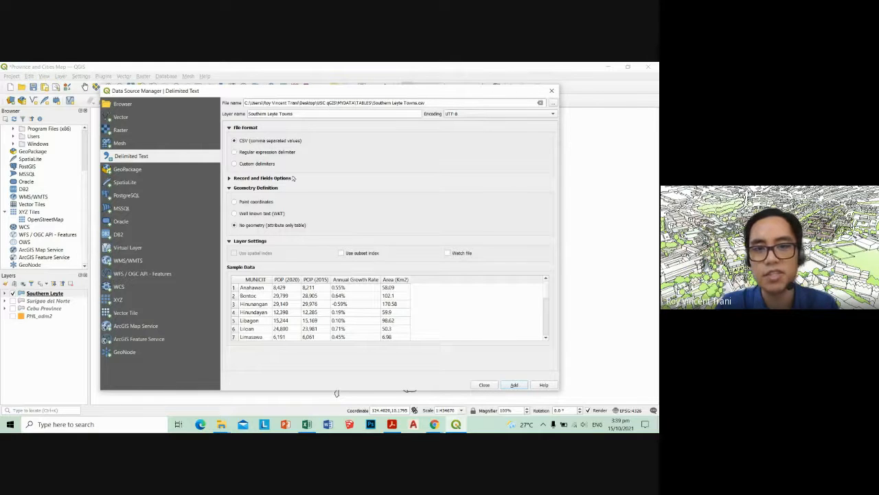
pyautogui.scroll(-5, 376, 313)
pyautogui.scroll(5, 349, 335)
pyautogui.scroll(-5, 349, 335)
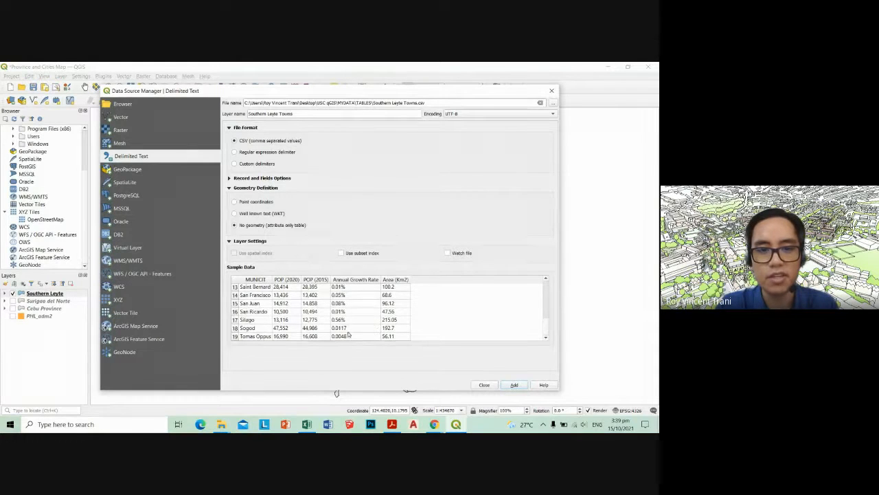
pyautogui.scroll(4, 323, 334)
pyautogui.scroll(1, 347, 306)
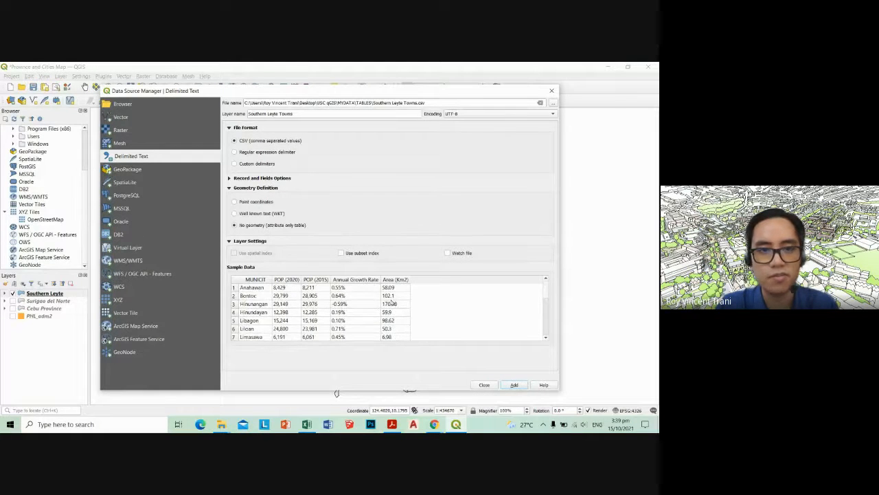
pyautogui.click(237, 179)
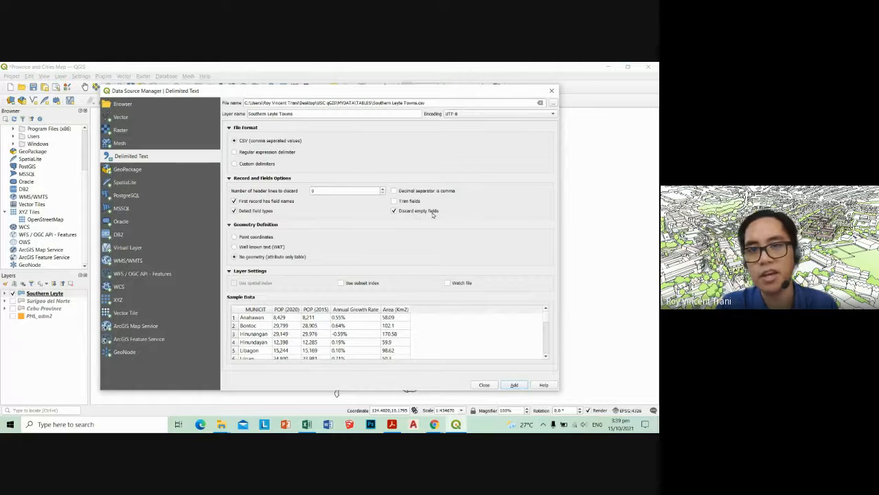
pyautogui.scroll(-5, 368, 333)
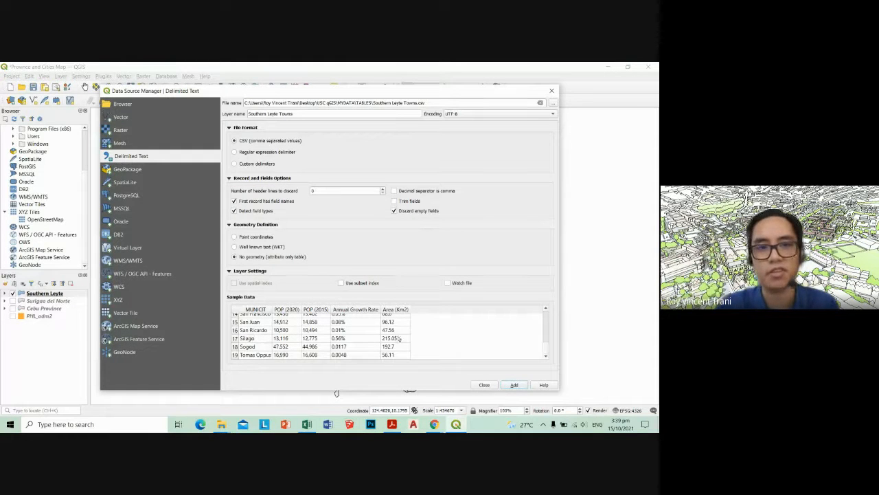
# Add the Southern Leyte Towns table to the project, close the data source dialog and widen the layer list
pyautogui.click(514, 384)
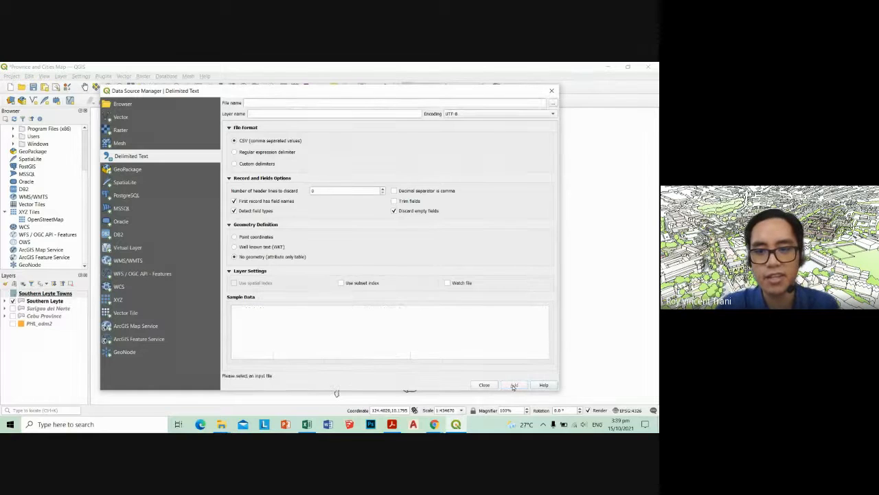
pyautogui.click(484, 385)
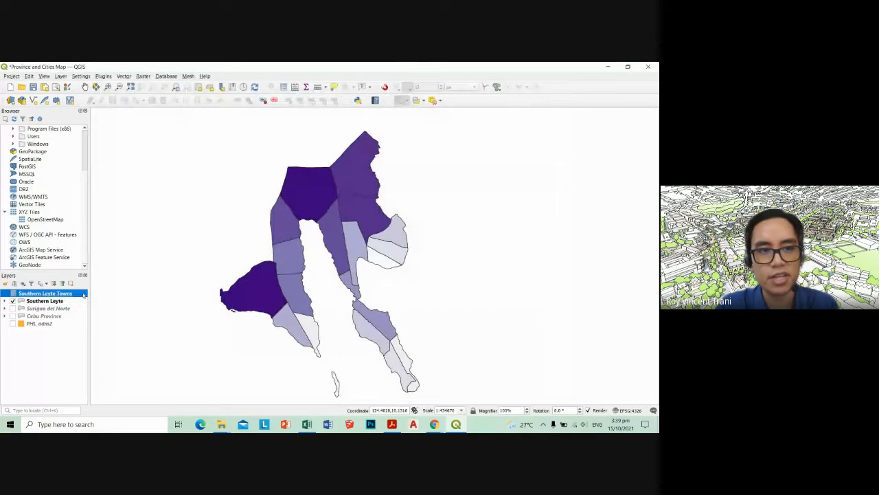
pyautogui.moveTo(89, 293); pyautogui.dragTo(101, 293)
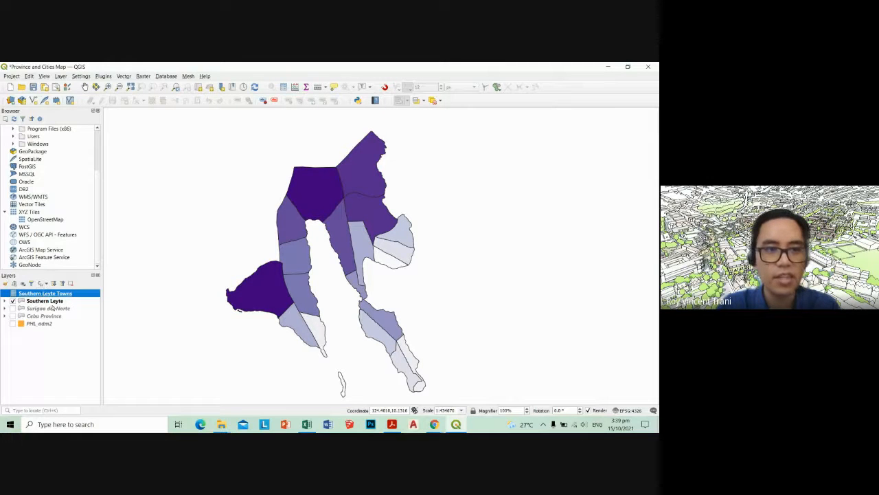
# Start a new vector join in the Southern Leyte layer's properties with Southern Leyte Towns as the join layer
pyautogui.click(54, 301)
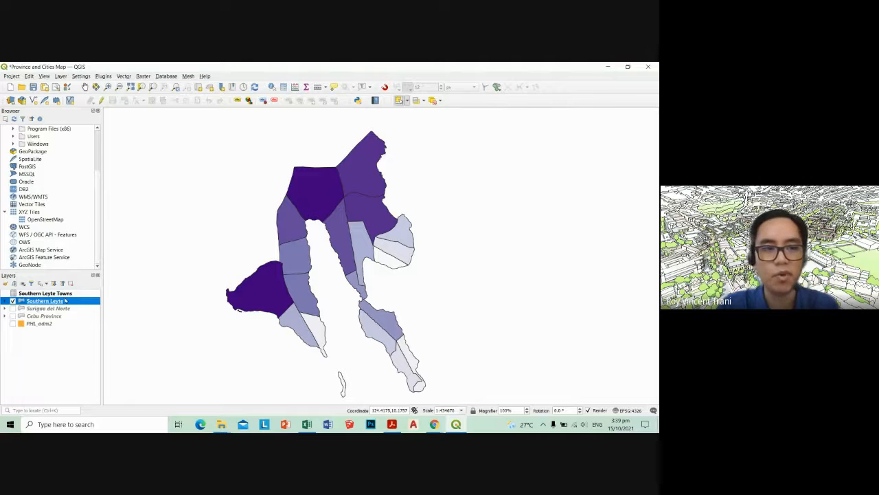
pyautogui.rightClick(65, 300)
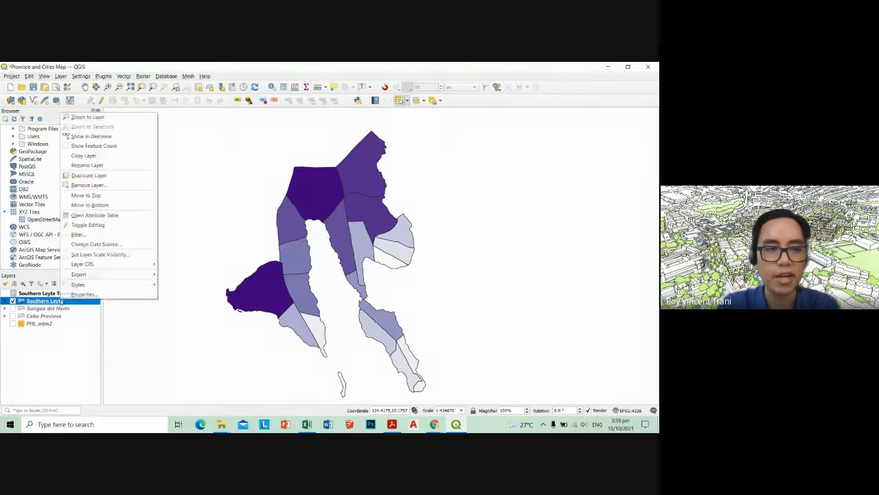
pyautogui.click(83, 294)
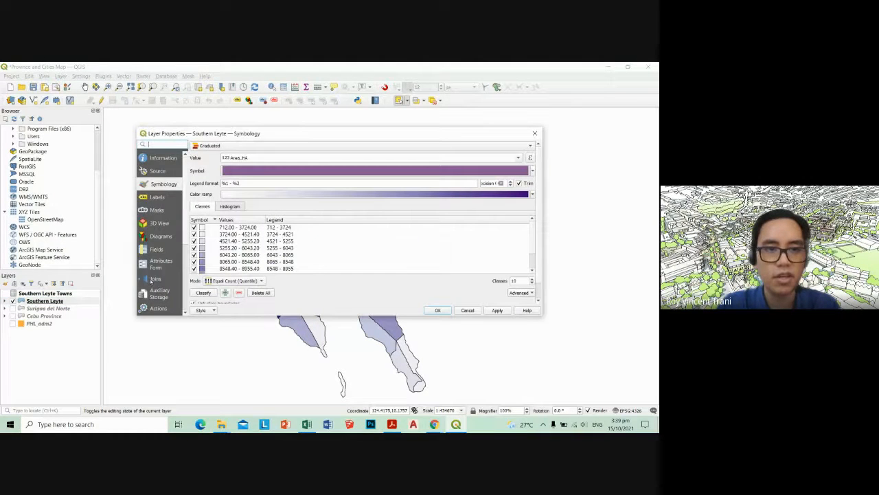
pyautogui.click(155, 279)
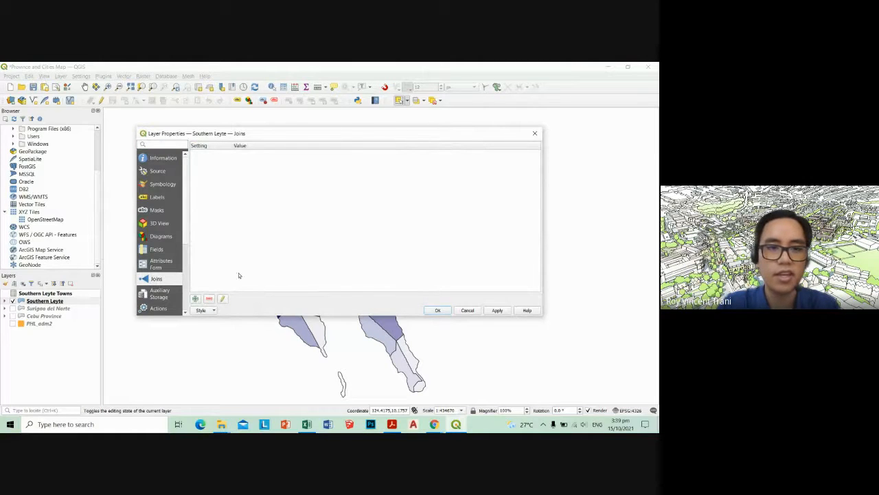
pyautogui.click(195, 299)
pyautogui.click(359, 150)
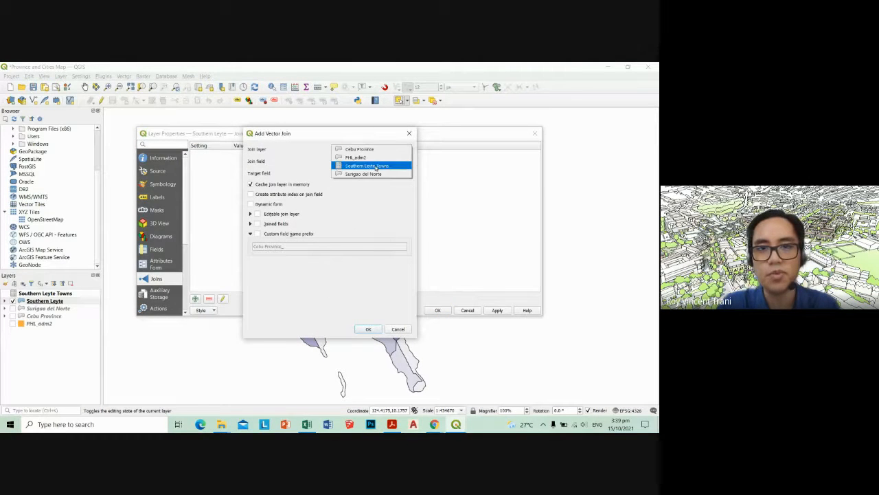
pyautogui.click(376, 167)
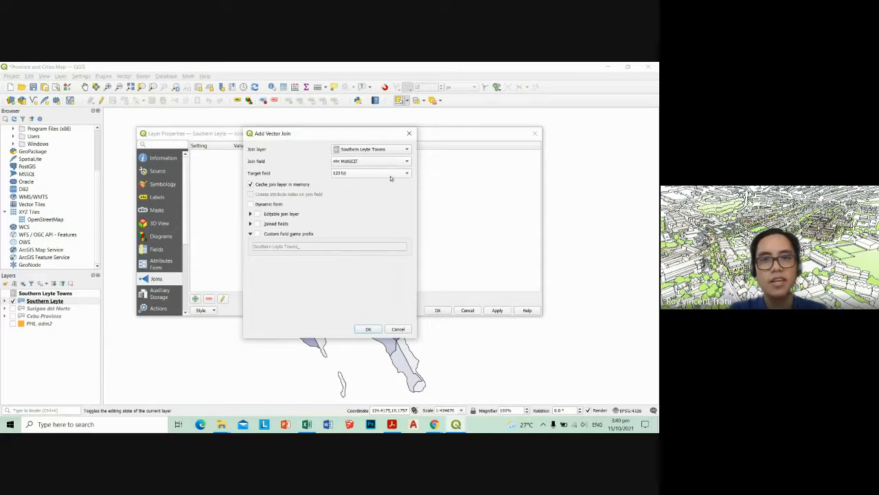
# Match the join field MUNICIT to the target field NAME_2, check the joinable fields, and apply the join to the layer
pyautogui.click(395, 174)
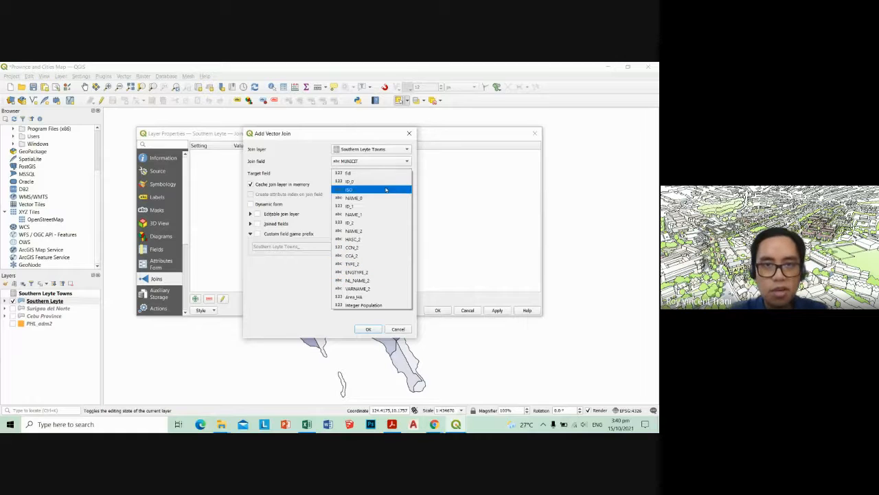
pyautogui.click(297, 163)
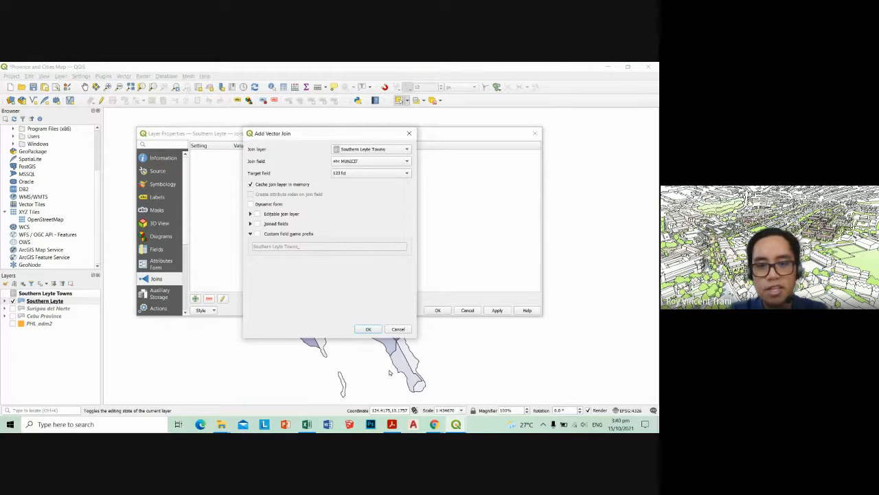
pyautogui.click(371, 172)
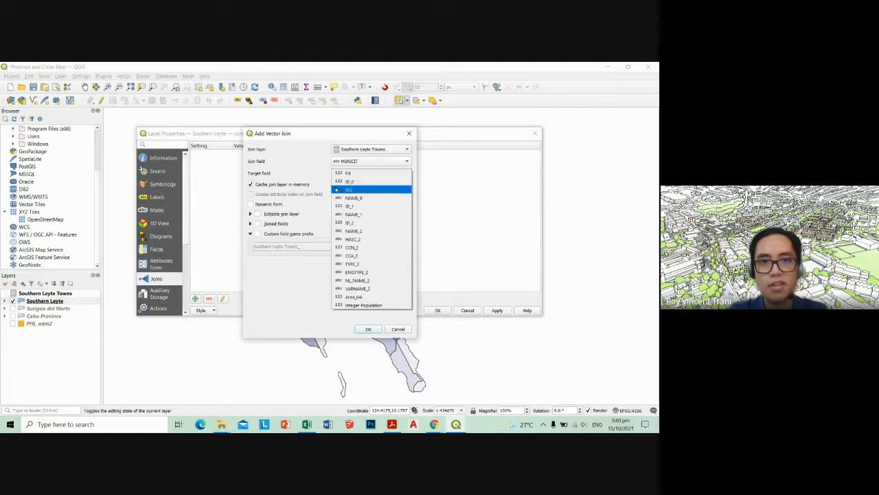
pyautogui.click(369, 231)
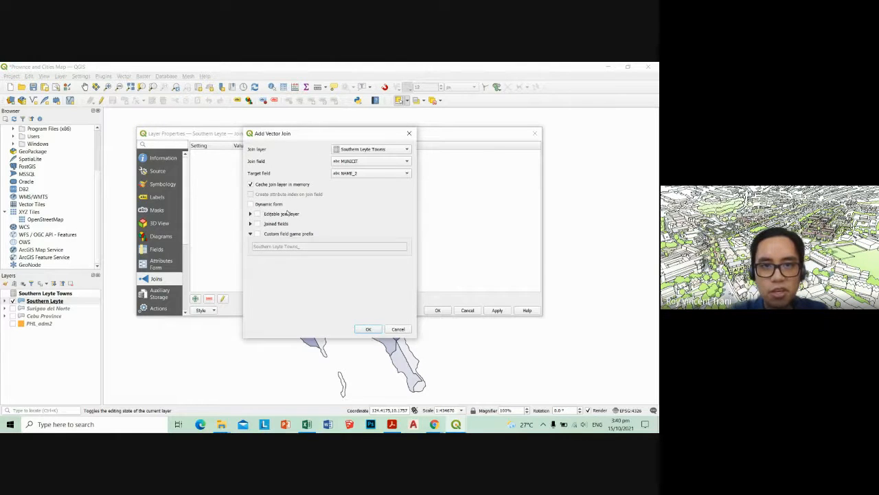
pyautogui.click(251, 224)
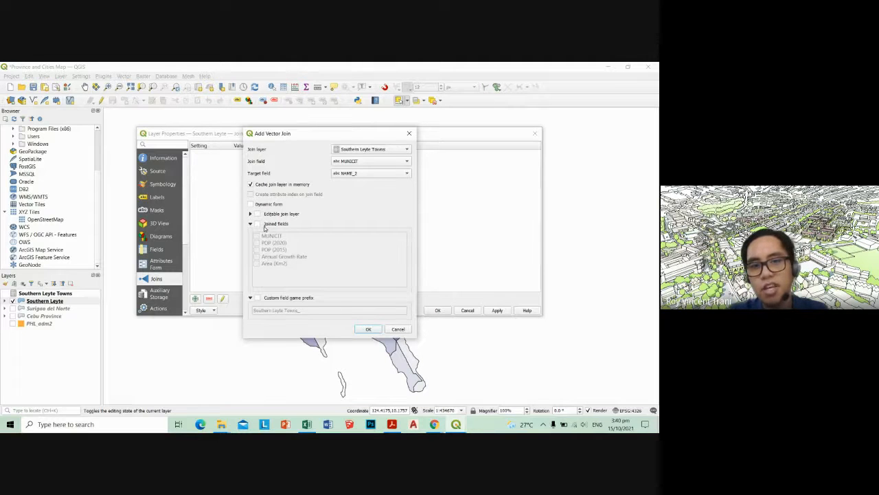
pyautogui.click(250, 224)
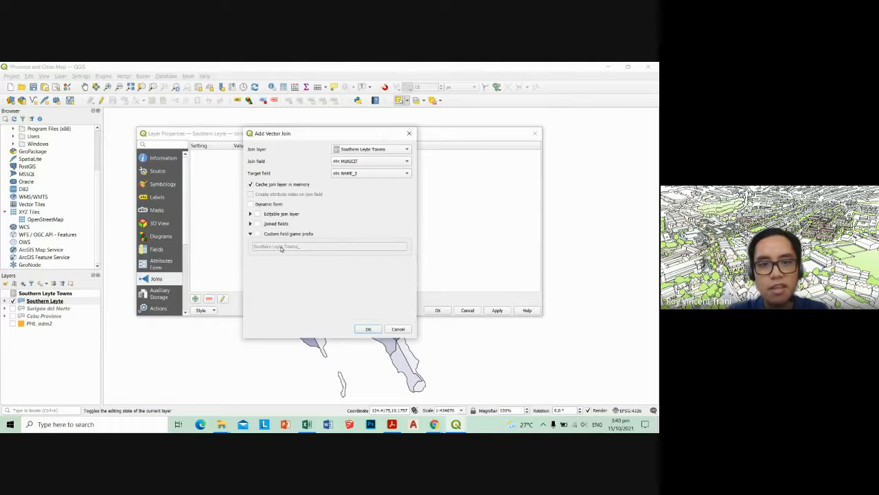
pyautogui.click(365, 330)
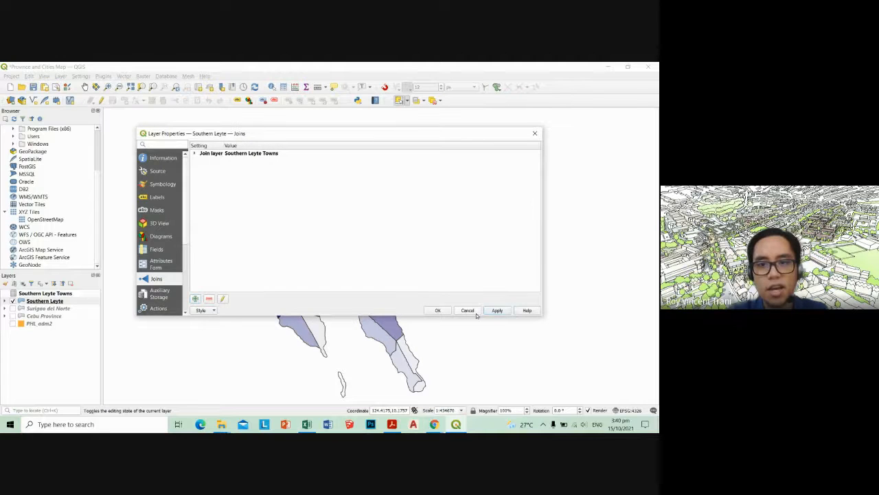
pyautogui.click(438, 310)
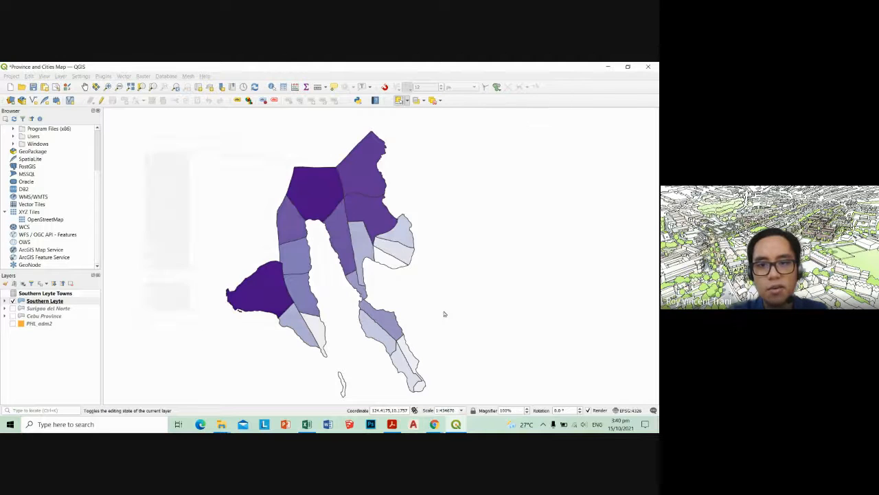
# Open the Southern Leyte attribute table and widen the joined POP (2015) and POP (2020) columns to review the joined data
pyautogui.rightClick(52, 301)
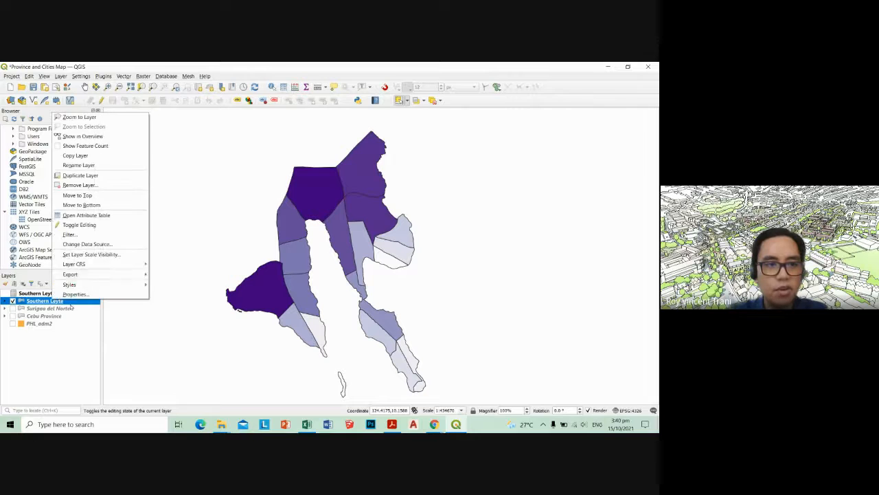
pyautogui.click(109, 216)
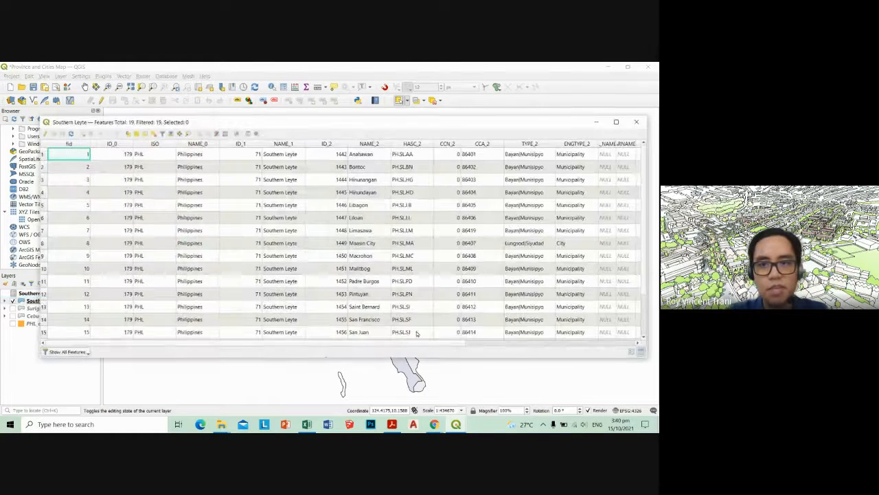
pyautogui.moveTo(428, 343); pyautogui.dragTo(608, 346)
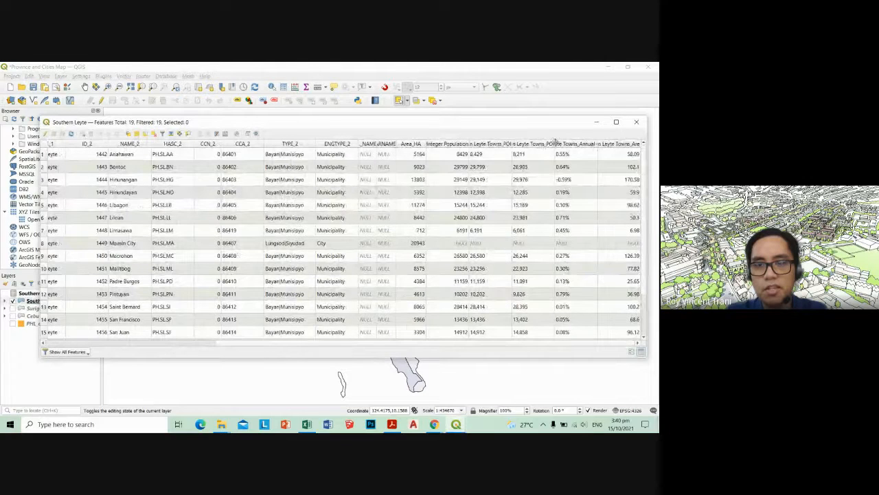
pyautogui.moveTo(545, 144); pyautogui.dragTo(596, 145)
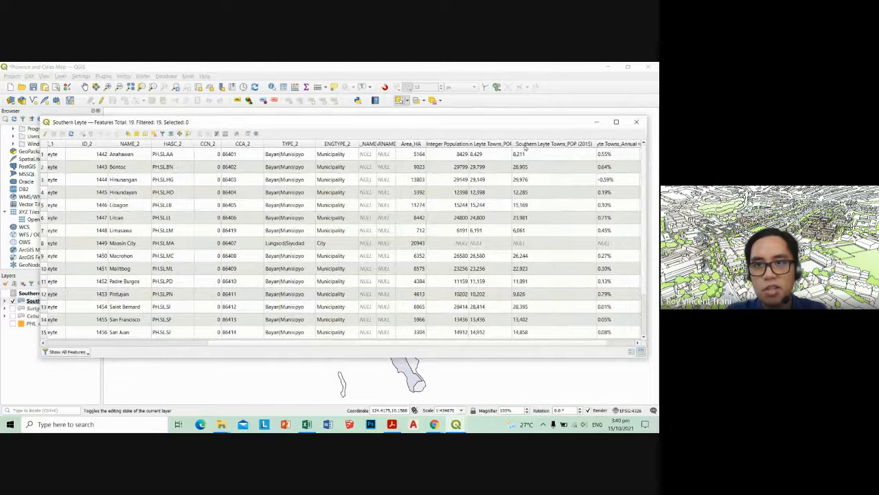
pyautogui.moveTo(511, 145); pyautogui.dragTo(548, 146)
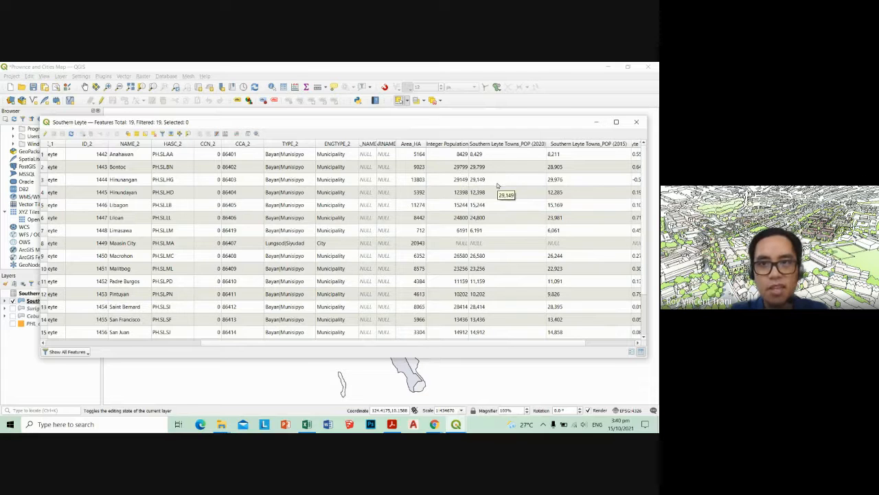
pyautogui.moveTo(433, 342); pyautogui.dragTo(513, 344)
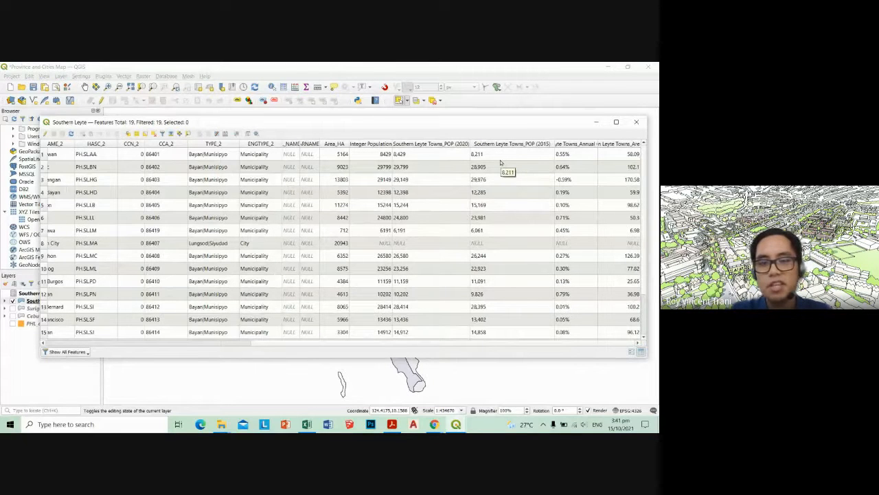
# Compare the joined POP (2020) and POP (2015) values in the attribute table, and close the table
pyautogui.moveTo(434, 345); pyautogui.dragTo(459, 345)
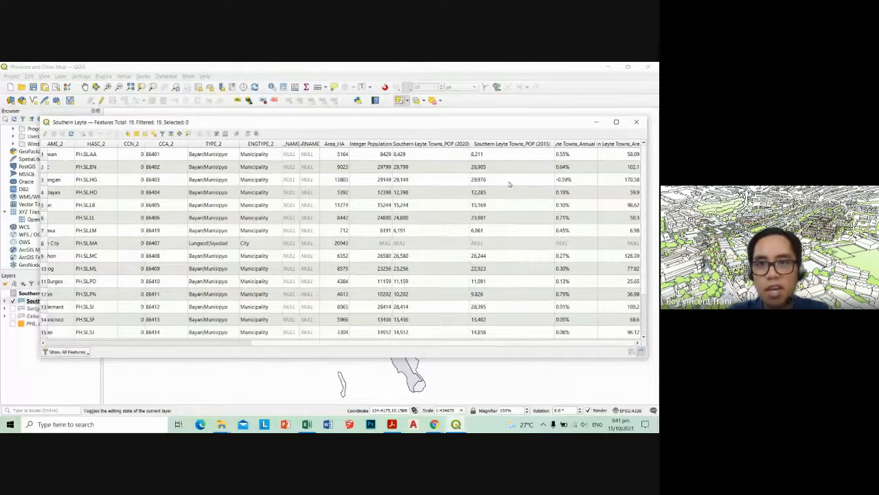
pyautogui.click(498, 156)
pyautogui.click(423, 157)
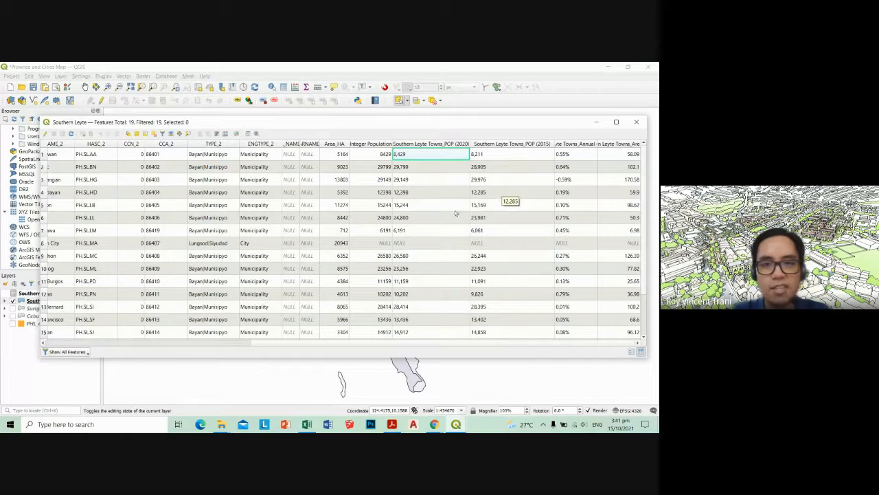
pyautogui.moveTo(505, 343)
pyautogui.mouseDown()
pyautogui.moveTo(458, 346)
pyautogui.moveTo(505, 345)
pyautogui.mouseUp()
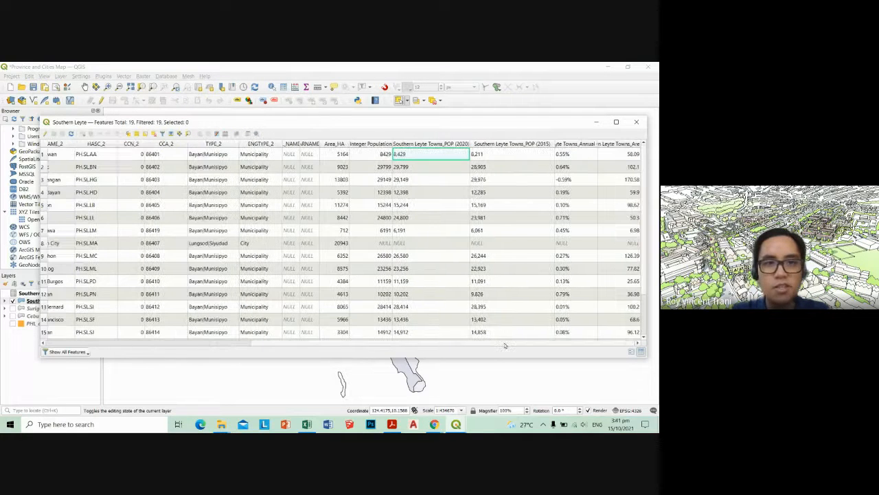
pyautogui.click(635, 123)
# Reopen the Southern Leyte attribute table and open the field calculator for a new, non-virtual field
pyautogui.rightClick(77, 303)
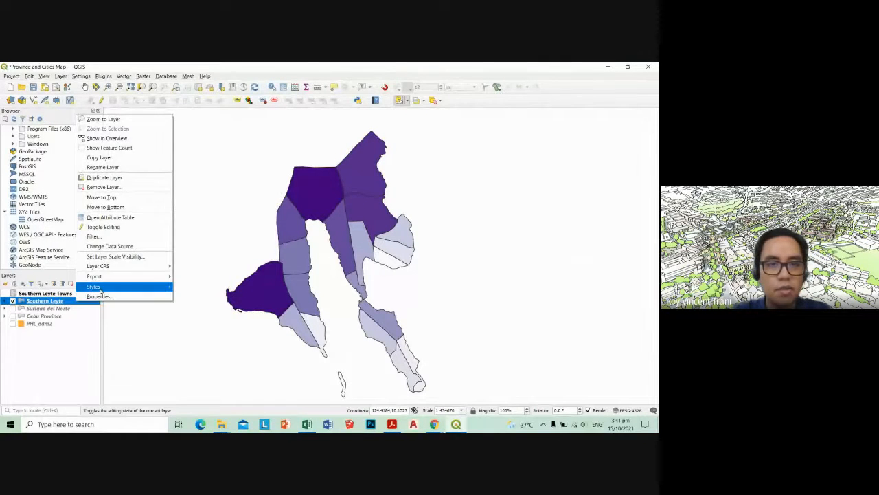
pyautogui.click(117, 217)
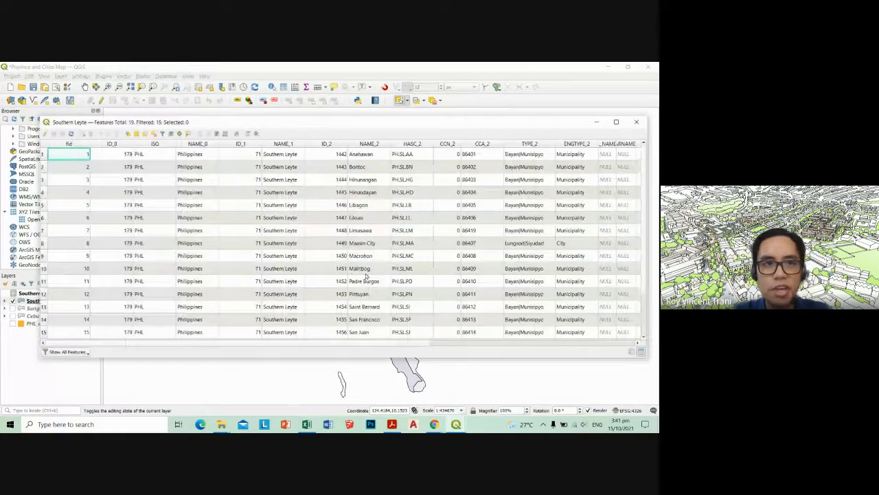
pyautogui.click(224, 134)
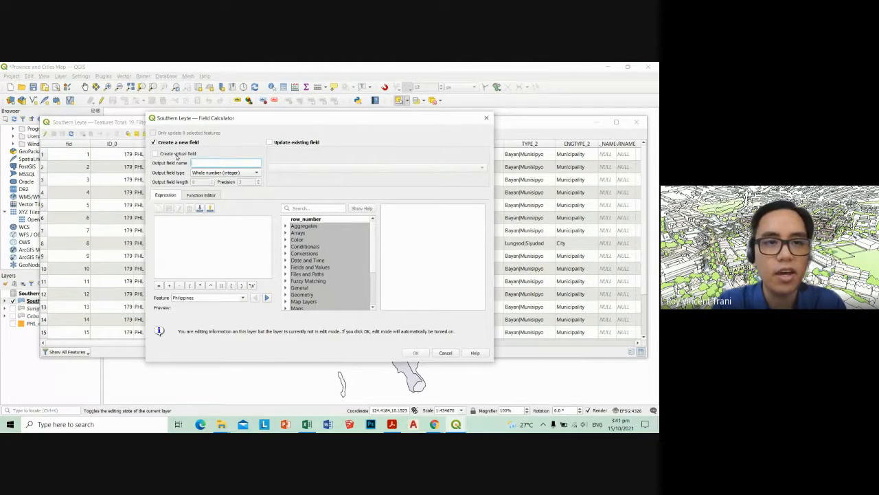
pyautogui.click(155, 154)
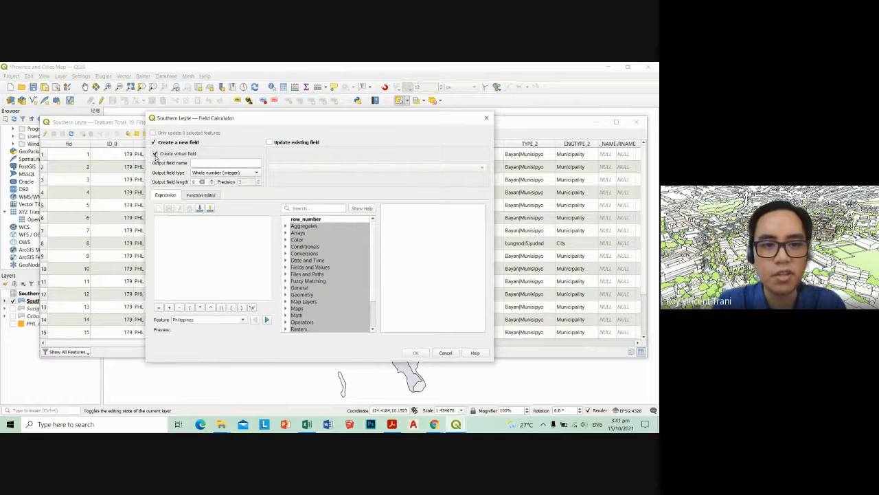
pyautogui.click(155, 154)
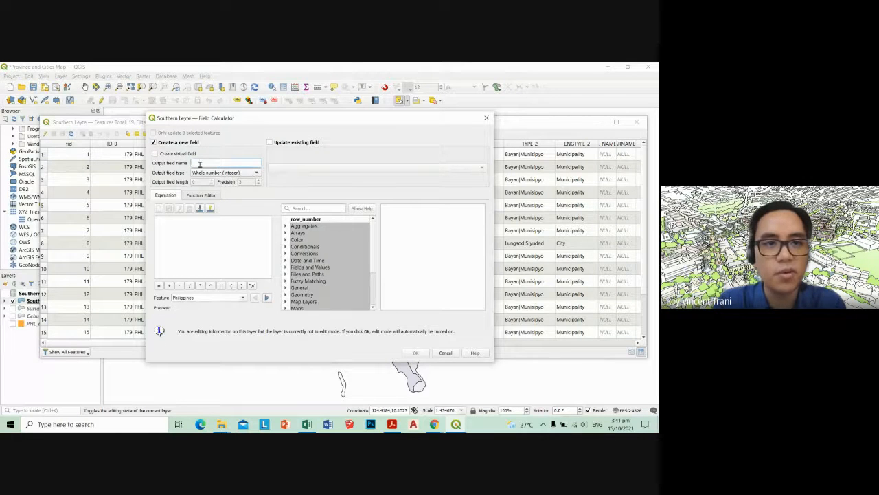
# Name the new whole number output field INT_POP_ 2020
pyautogui.click(195, 162)
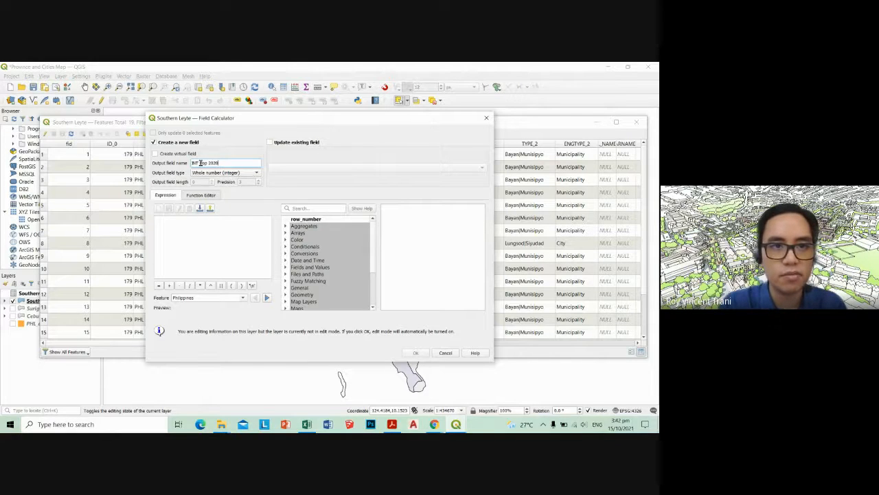
pyautogui.click(201, 162)
pyautogui.press('BackSpace')
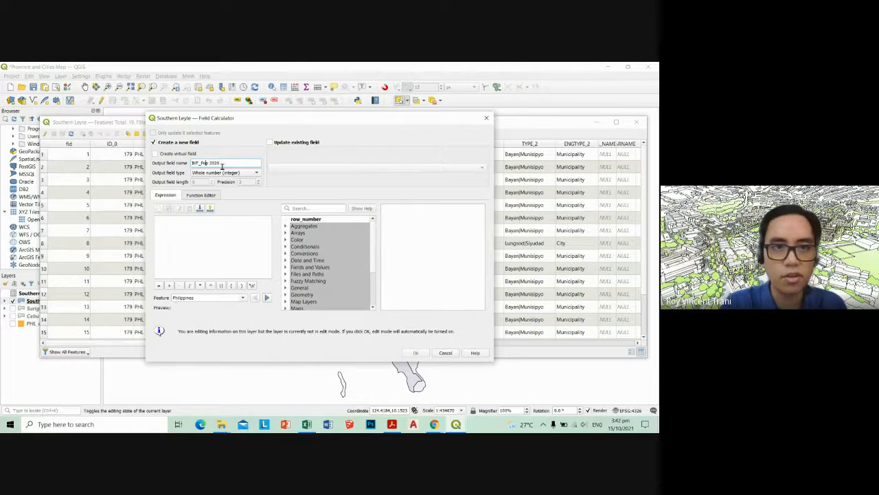
pyautogui.press('BackSpace')
pyautogui.press('BackSpace')
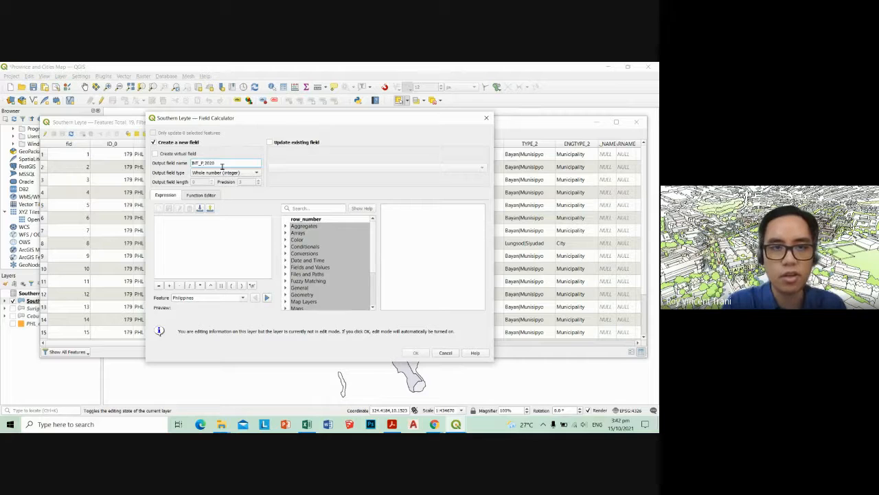
pyautogui.write('_')
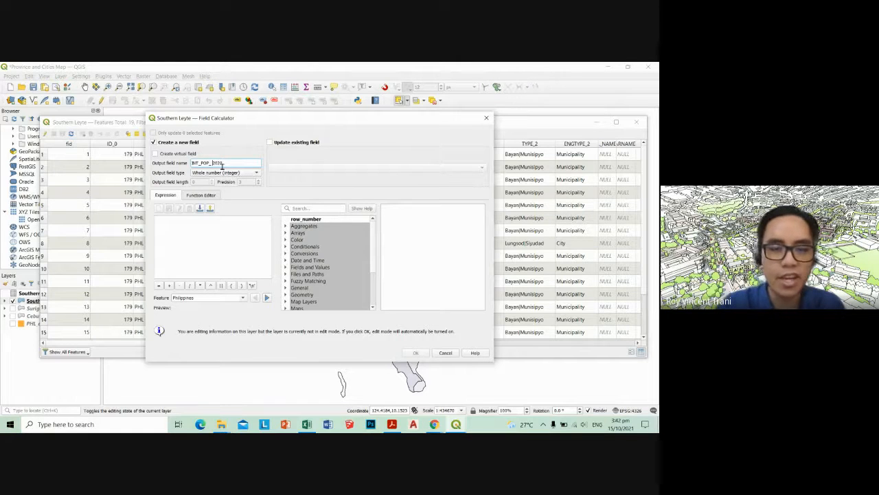
# Use the joined field "Southern Leyte Towns_POP (2020)" as the expression and create the new field
pyautogui.scroll(-1, 322, 270)
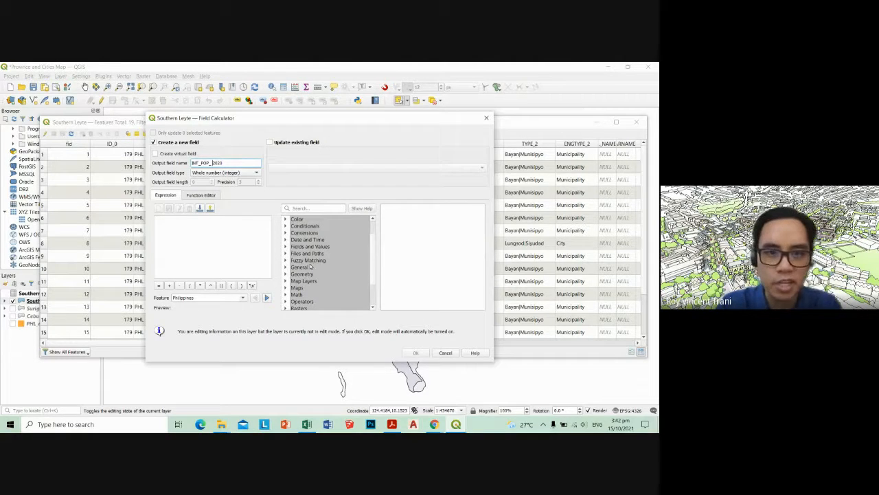
pyautogui.doubleClick(302, 246)
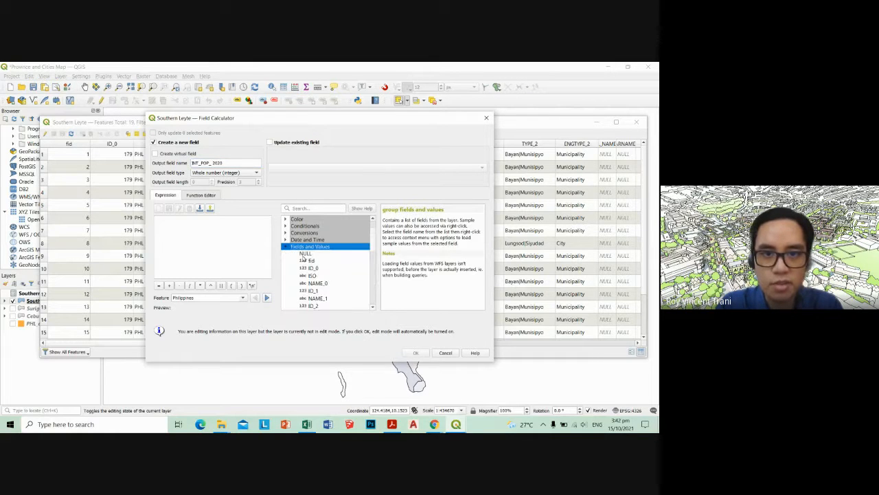
pyautogui.scroll(-6, 305, 261)
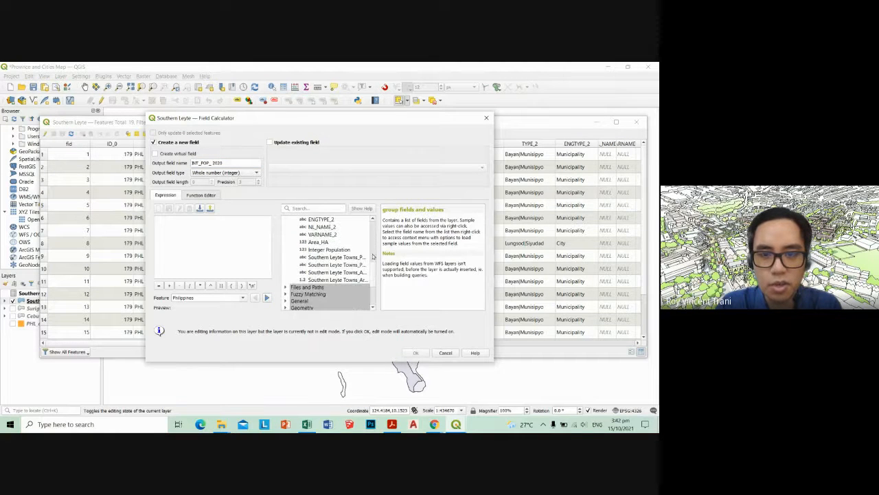
pyautogui.moveTo(376, 255); pyautogui.dragTo(393, 254)
pyautogui.click(377, 257)
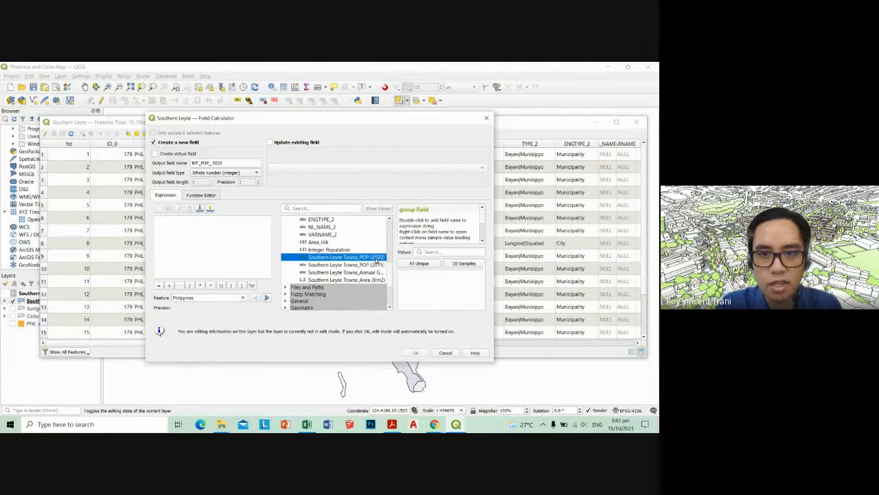
pyautogui.doubleClick(376, 258)
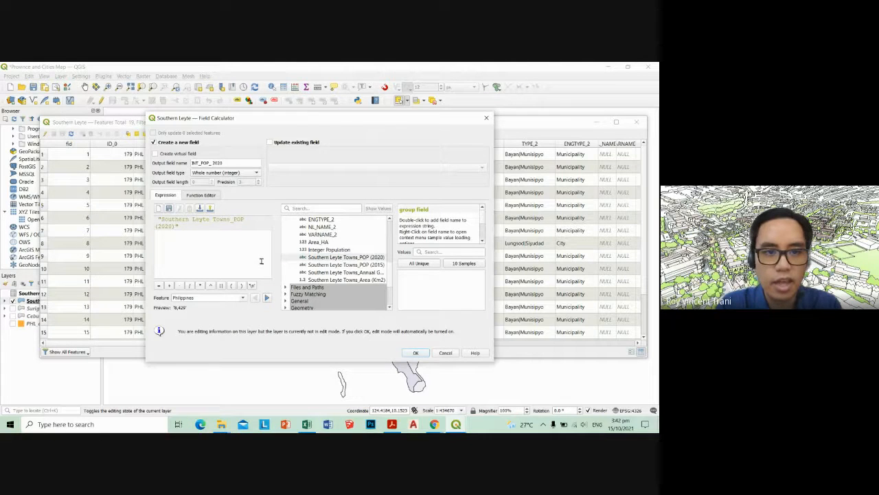
pyautogui.click(415, 353)
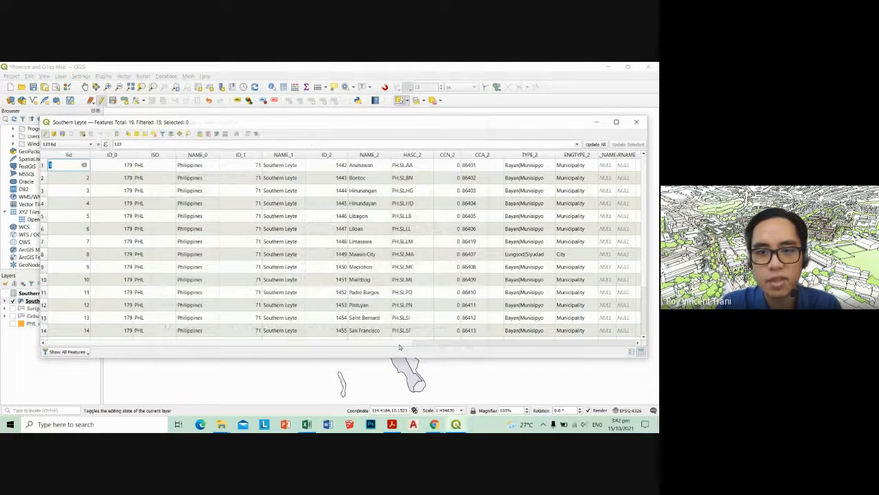
# Check several values in the new INT_POP_ 2020 column at the end of the attribute table
pyautogui.moveTo(418, 344); pyautogui.dragTo(634, 340)
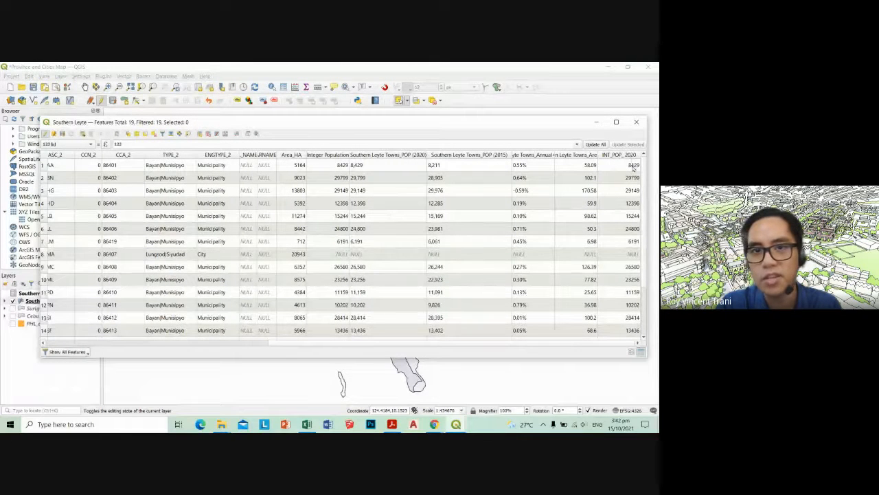
pyautogui.doubleClick(633, 166)
pyautogui.doubleClick(628, 330)
pyautogui.doubleClick(627, 292)
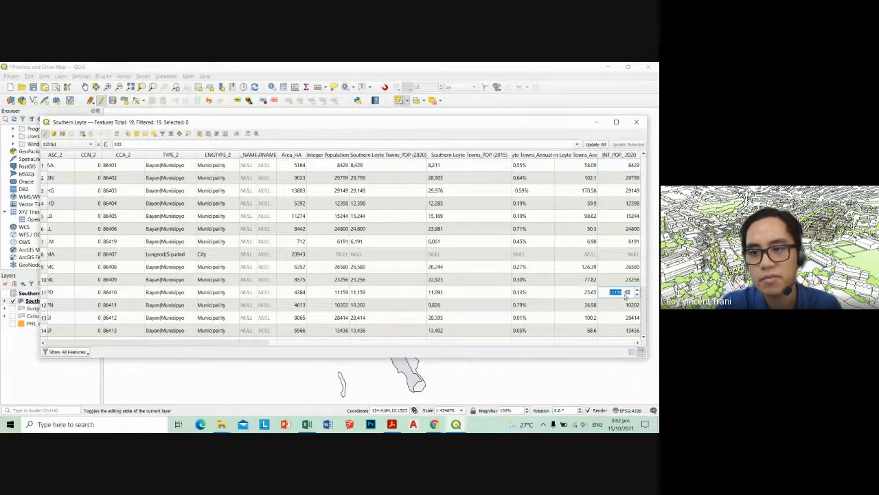
pyautogui.doubleClick(627, 216)
pyautogui.doubleClick(626, 167)
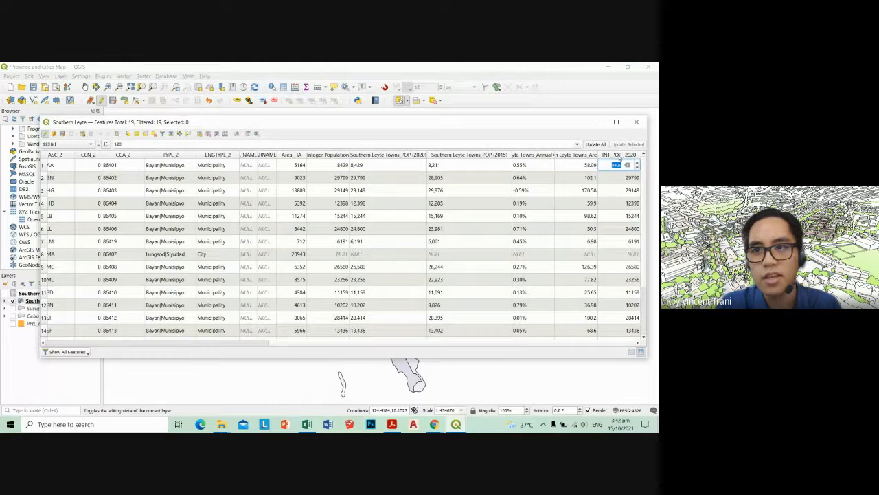
# Sort the attribute table by INT_POP_ 2020 in ascending and then descending order to compare the towns' populations
pyautogui.click(632, 155)
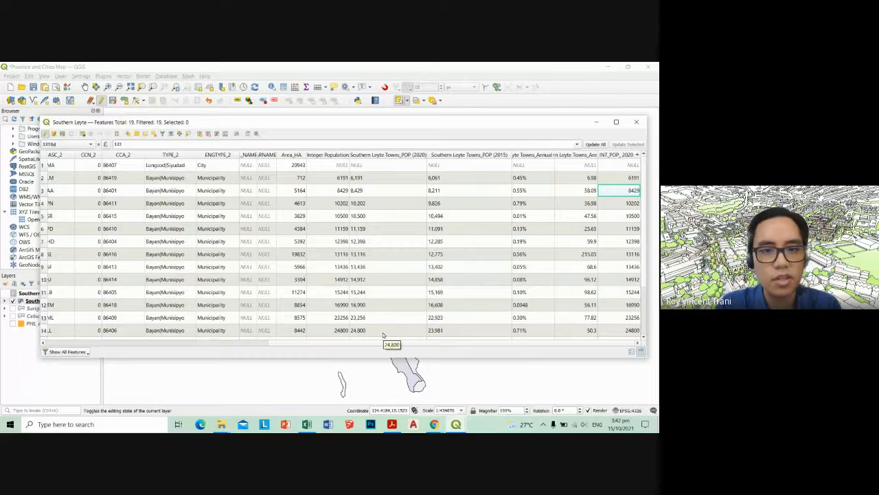
pyautogui.click(260, 343)
pyautogui.moveTo(263, 343); pyautogui.dragTo(420, 346)
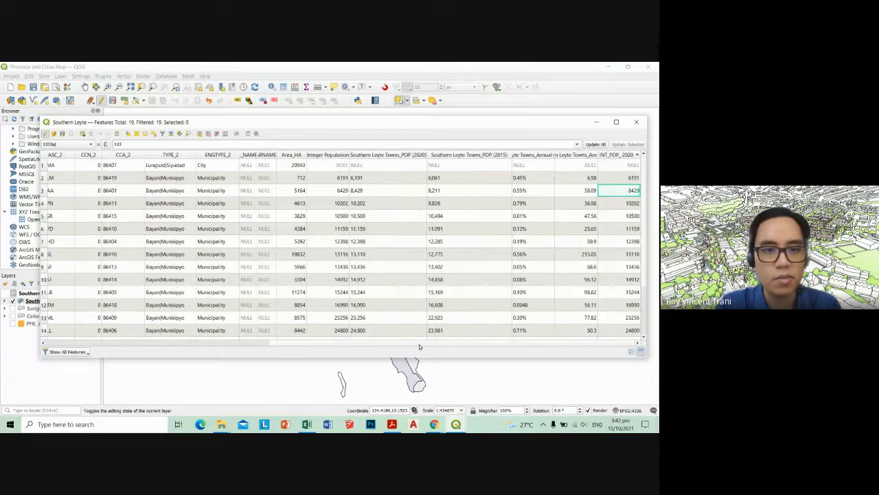
pyautogui.click(250, 344)
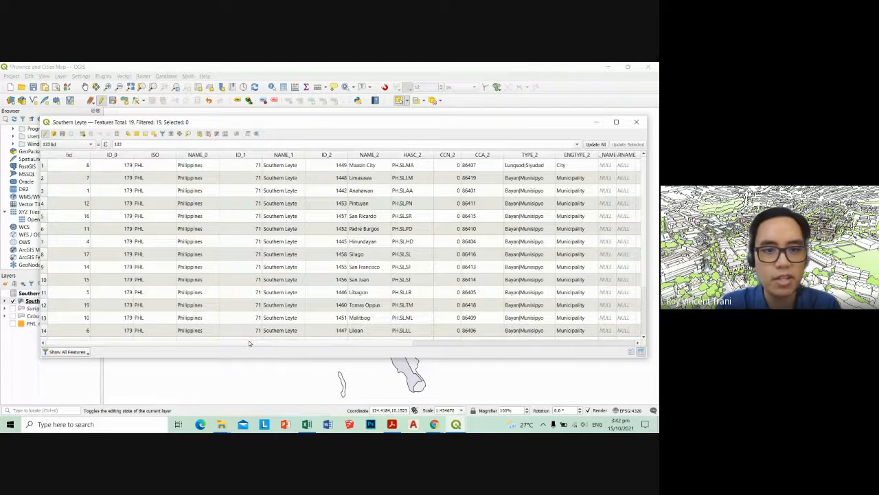
pyautogui.click(478, 342)
pyautogui.doubleClick(631, 176)
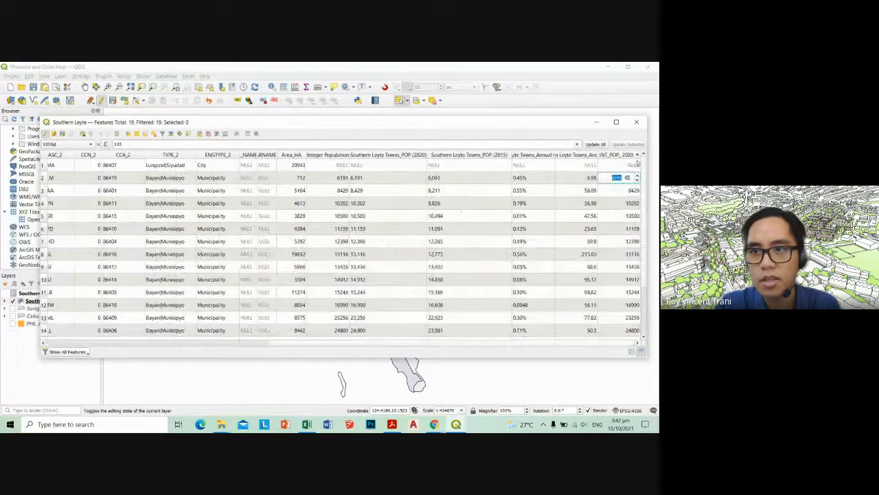
pyautogui.click(636, 156)
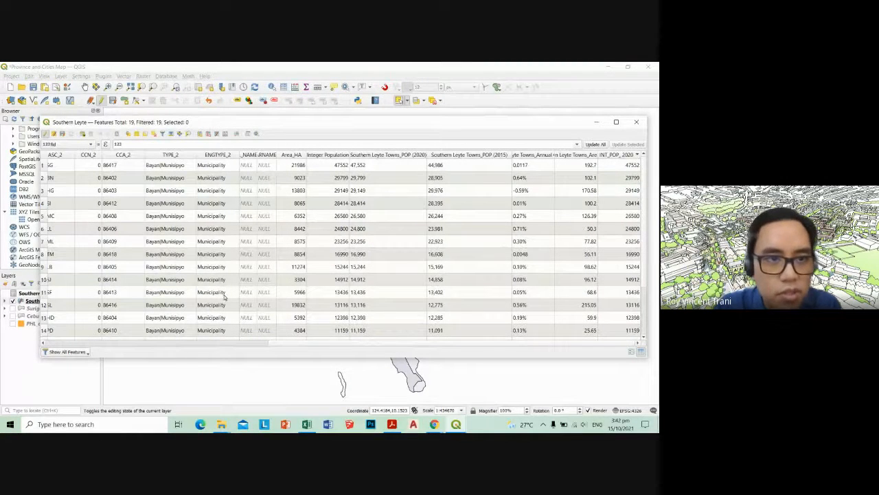
# Narrow the HASC_2 column and review the sorted rows, comparing town names with their 2020 populations
pyautogui.moveTo(75, 153)
pyautogui.mouseDown()
pyautogui.moveTo(93, 154)
pyautogui.moveTo(69, 154)
pyautogui.mouseUp()
pyautogui.moveTo(273, 346); pyautogui.dragTo(402, 338)
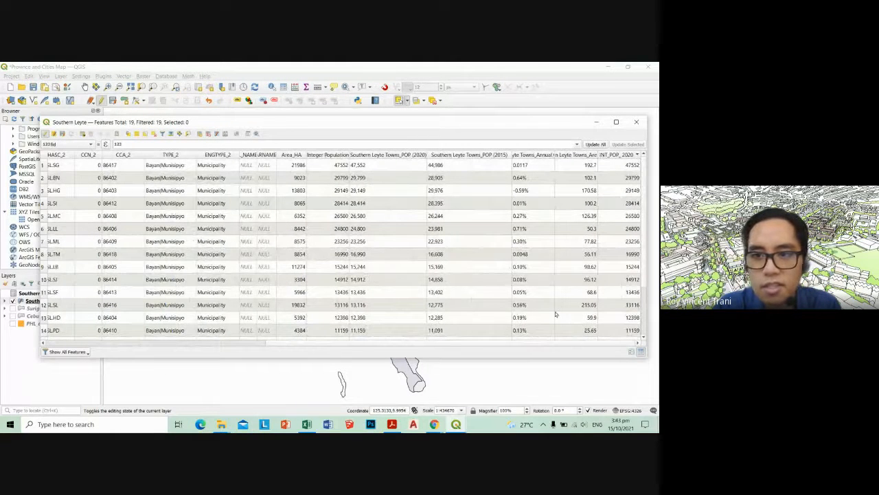
pyautogui.scroll(-2, 589, 307)
pyautogui.scroll(2, 587, 315)
pyautogui.scroll(-2, 587, 317)
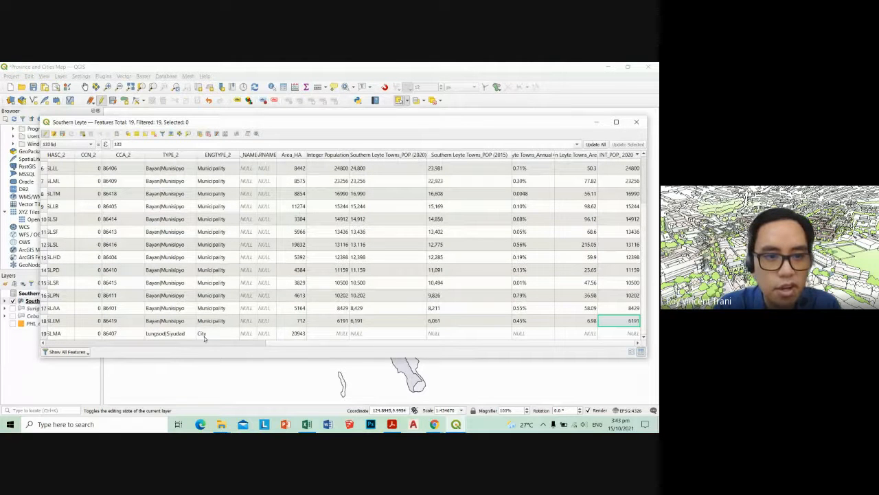
pyautogui.scroll(2, 220, 334)
pyautogui.hscroll(-3, 233, 341)
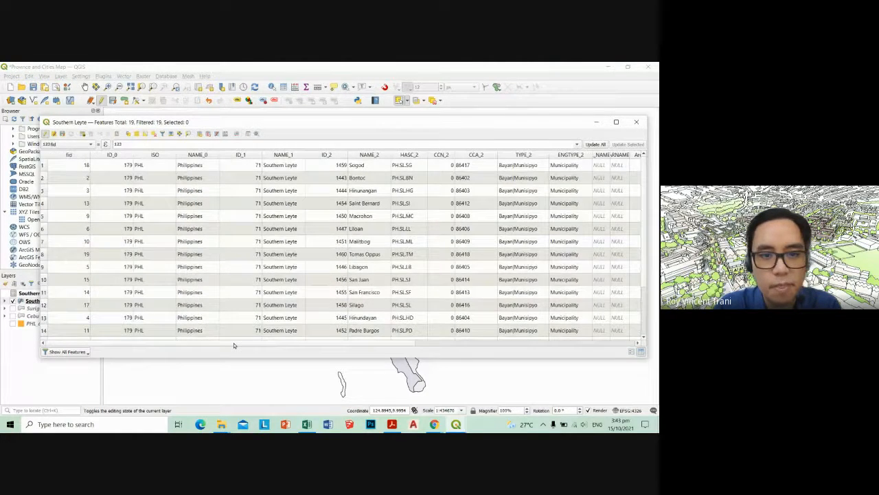
pyautogui.hscroll(3, 520, 319)
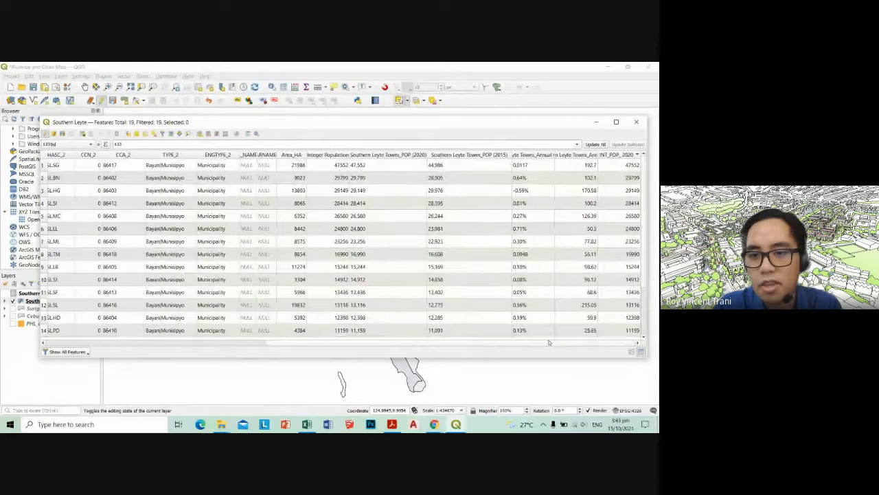
pyautogui.scroll(-1, 594, 341)
pyautogui.scroll(1, 594, 341)
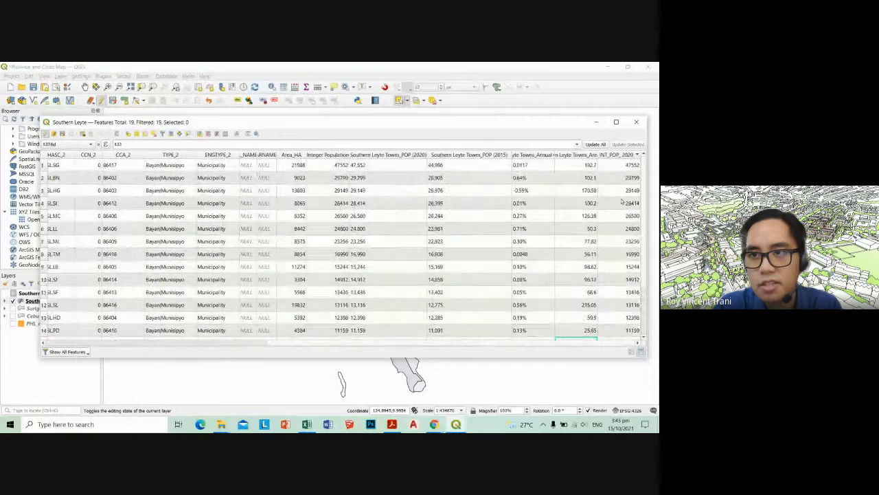
# Select the row with the highest 2020 population and sort the table by NAME_2 in ascending order
pyautogui.click(634, 167)
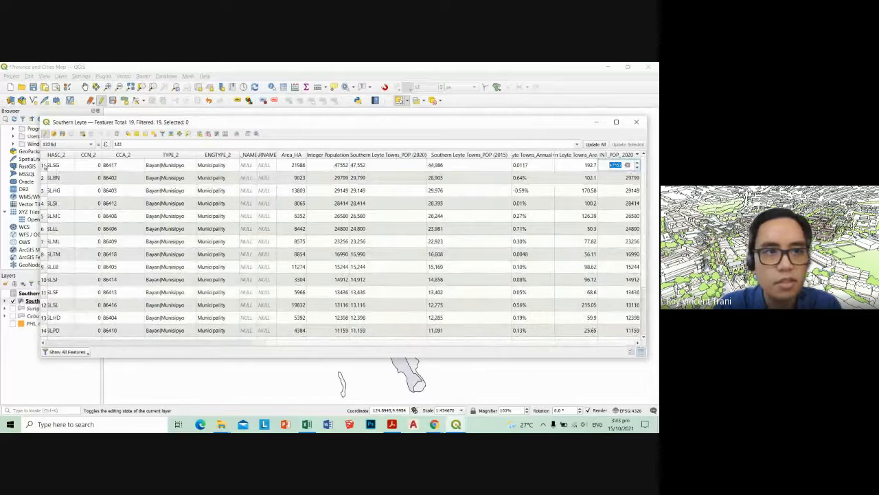
pyautogui.click(45, 167)
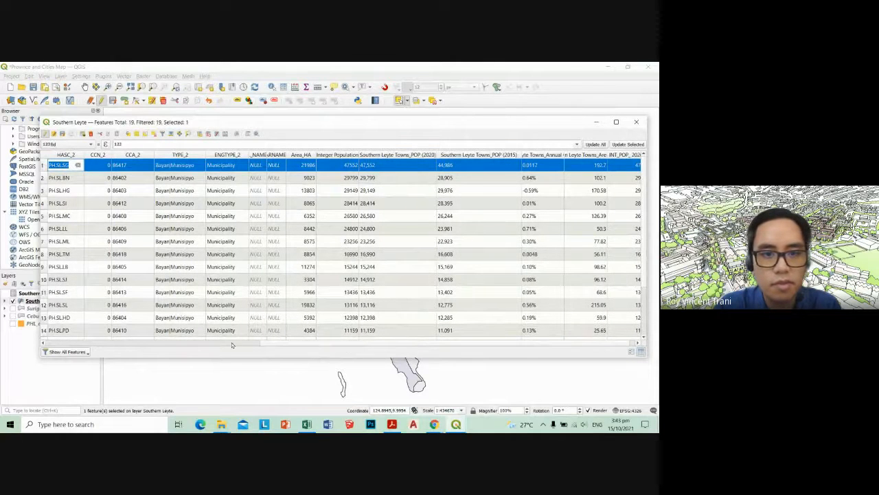
pyautogui.hscroll(-5, 348, 343)
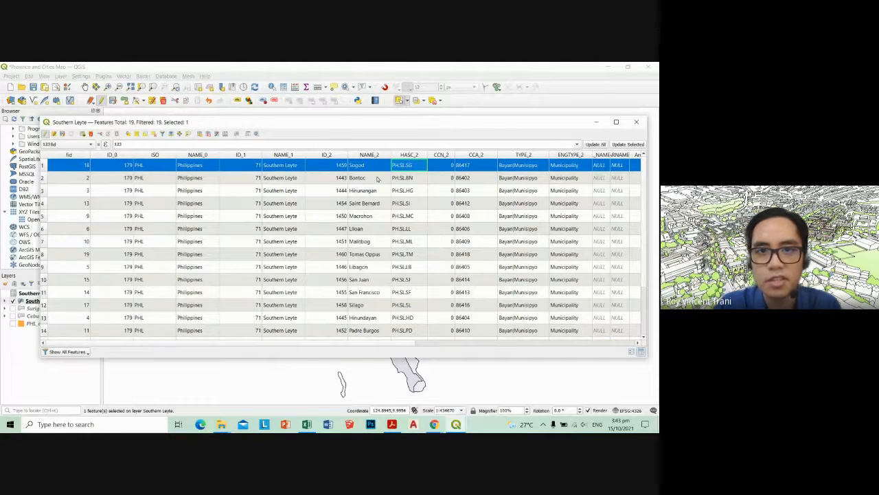
pyautogui.click(385, 156)
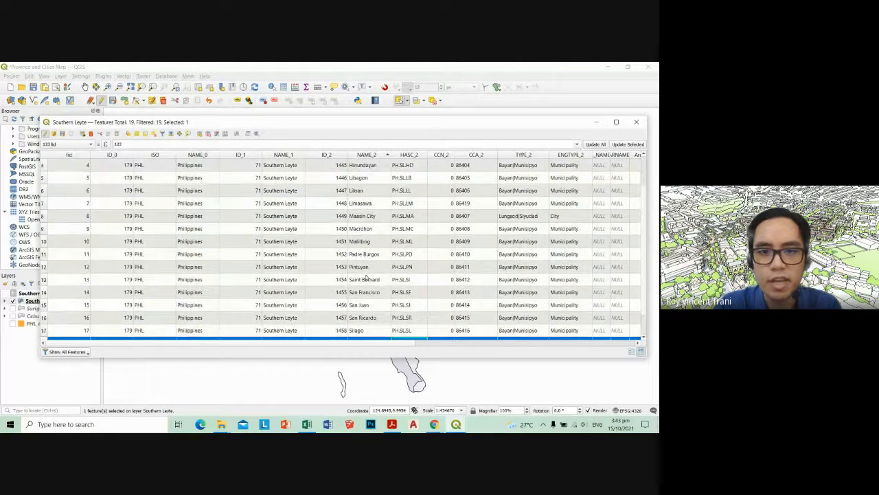
# Select the Maasin City row in the attribute table and go to its INT_POP_ 2020 cell
pyautogui.doubleClick(373, 215)
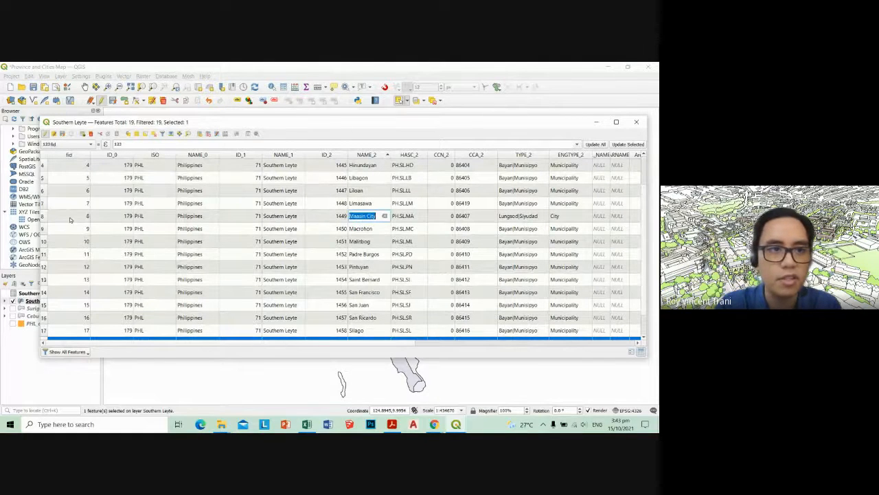
pyautogui.click(46, 215)
pyautogui.moveTo(290, 343); pyautogui.dragTo(542, 342)
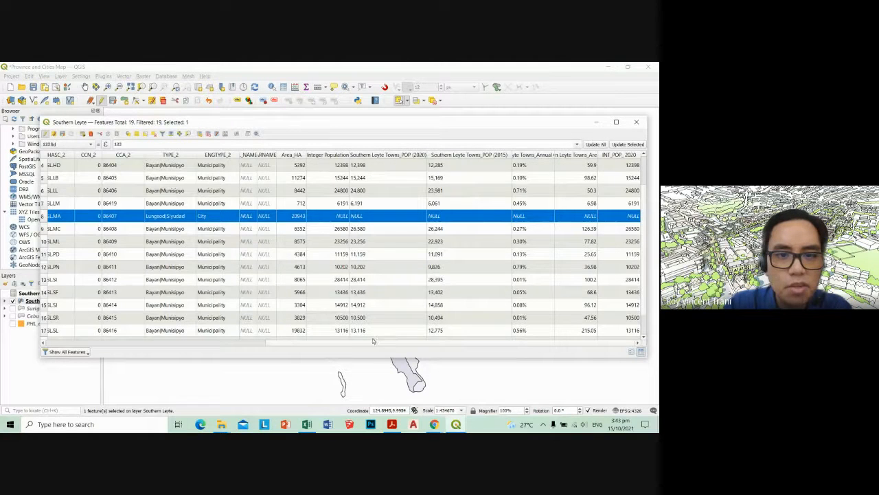
pyautogui.moveTo(369, 346); pyautogui.dragTo(491, 345)
pyautogui.doubleClick(631, 215)
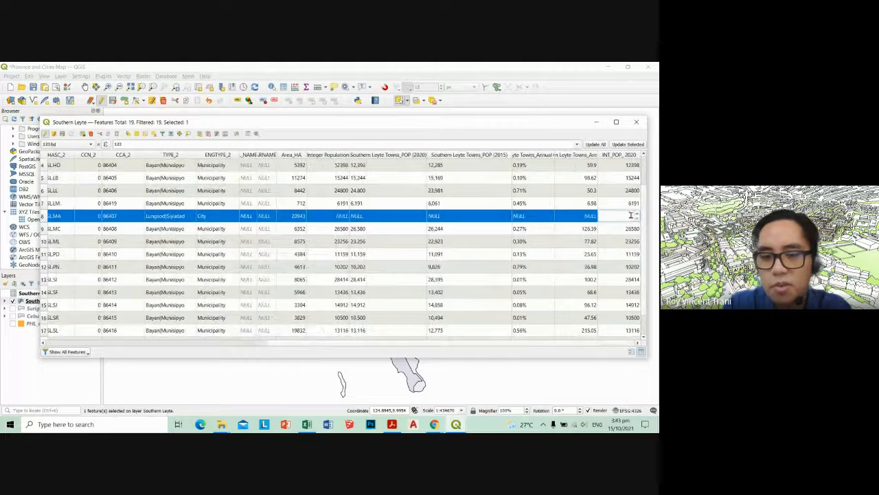
# Switch to Excel and look up Maasin's 2020 population in the Southern Leyte Towns sheet
pyautogui.click(434, 424)
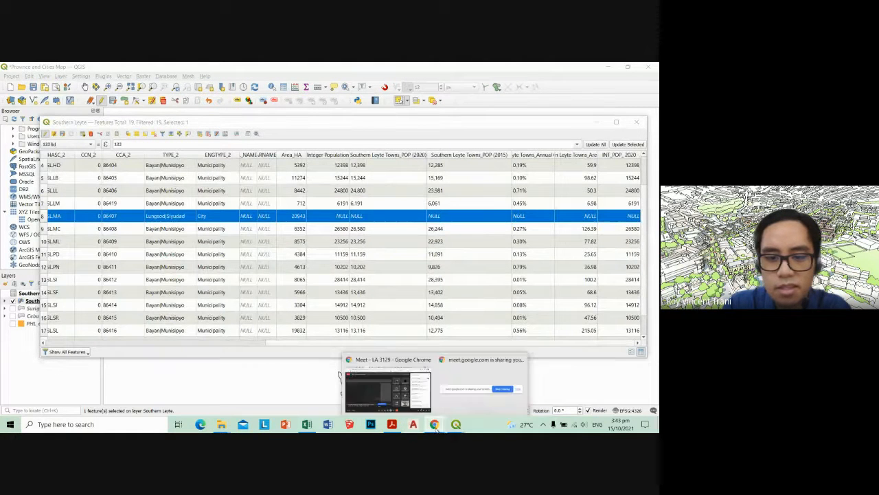
pyautogui.click(306, 424)
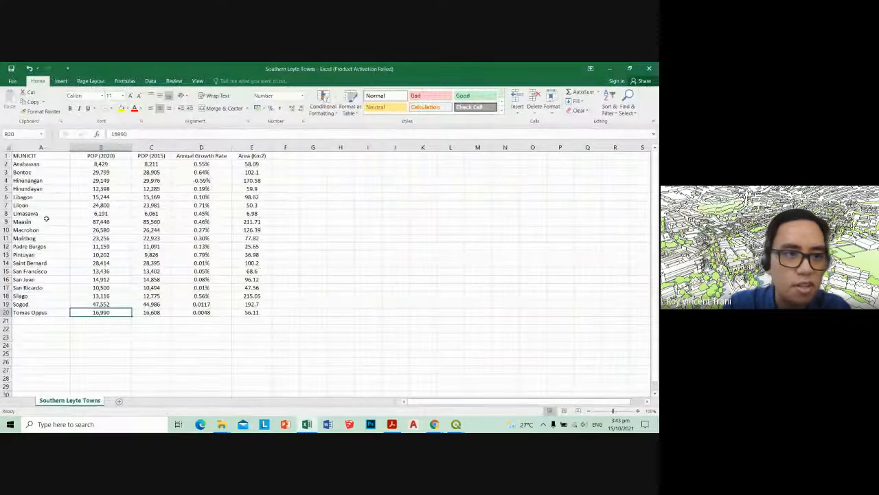
pyautogui.press('Up')
pyautogui.press('Up')
pyautogui.press('Up')
pyautogui.press('Up')
pyautogui.press('Up')
pyautogui.press('Up')
pyautogui.press('Up')
pyautogui.press('Up')
pyautogui.press('Up')
pyautogui.press('Up')
pyautogui.press('Up')
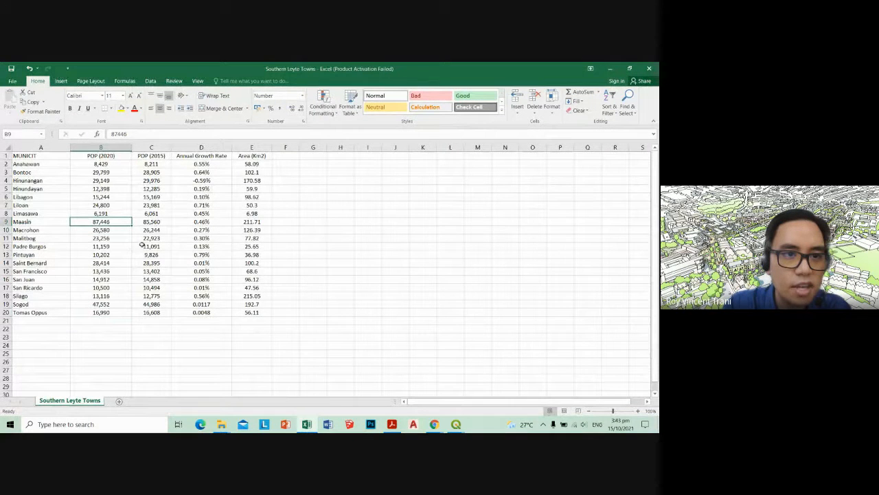
pyautogui.click(610, 68)
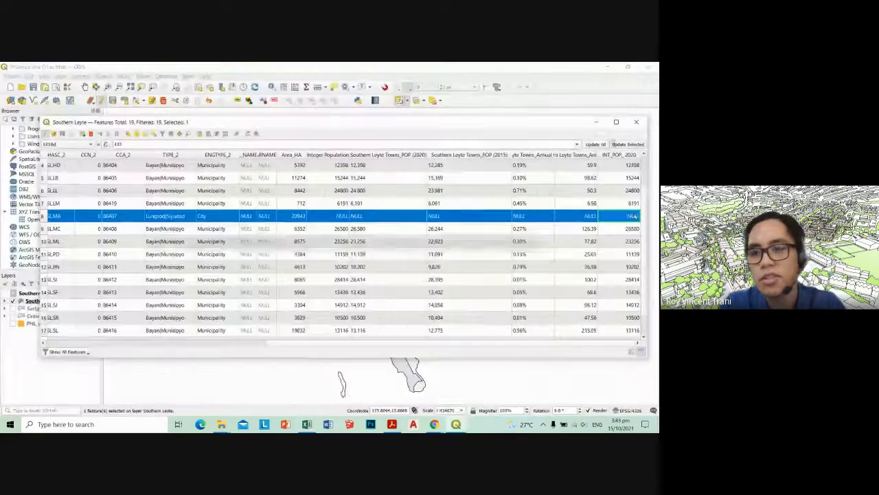
# Set Maasin City's INT_POP_ 2020 value to 87446 in the QGIS attribute table
pyautogui.doubleClick(634, 216)
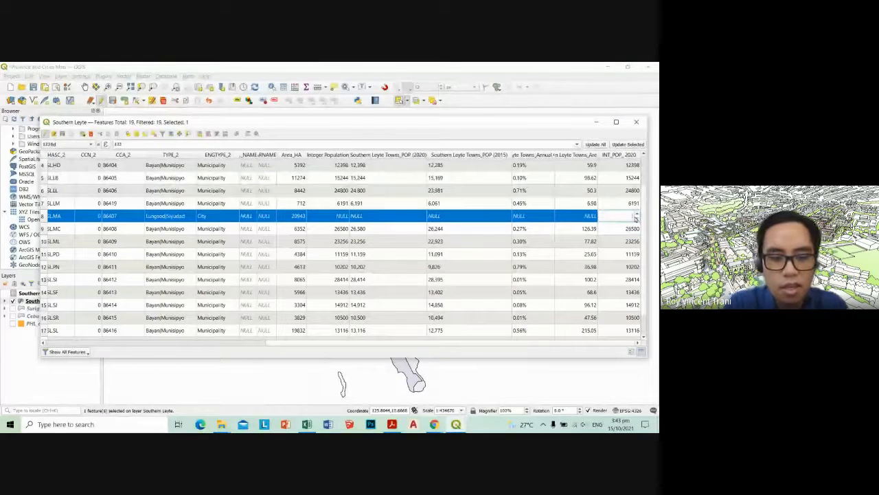
pyautogui.write('87446')
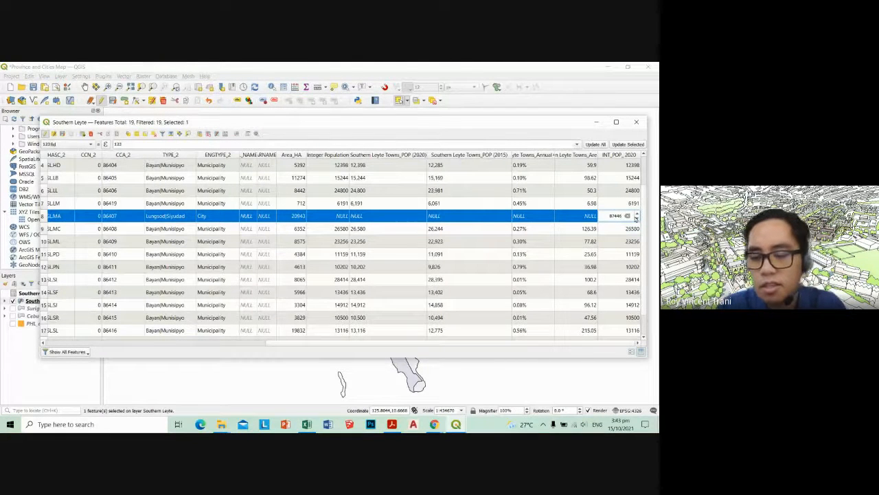
pyautogui.press('Return')
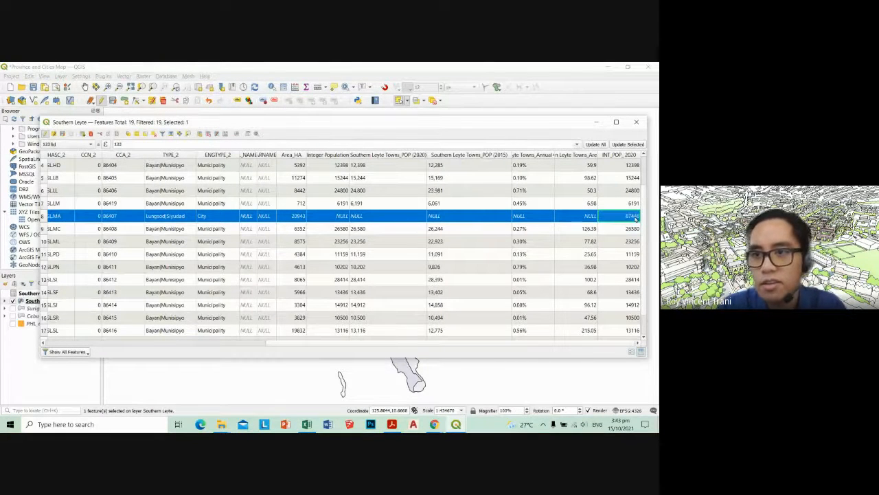
# Sort the attribute table by INT_POP_ 2020 in descending order to compare Maasin City with the other towns
pyautogui.click(613, 156)
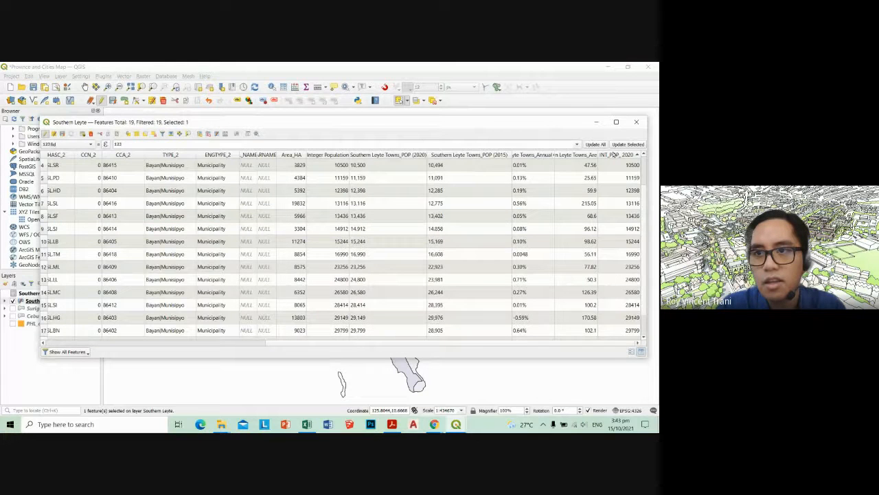
pyautogui.click(613, 156)
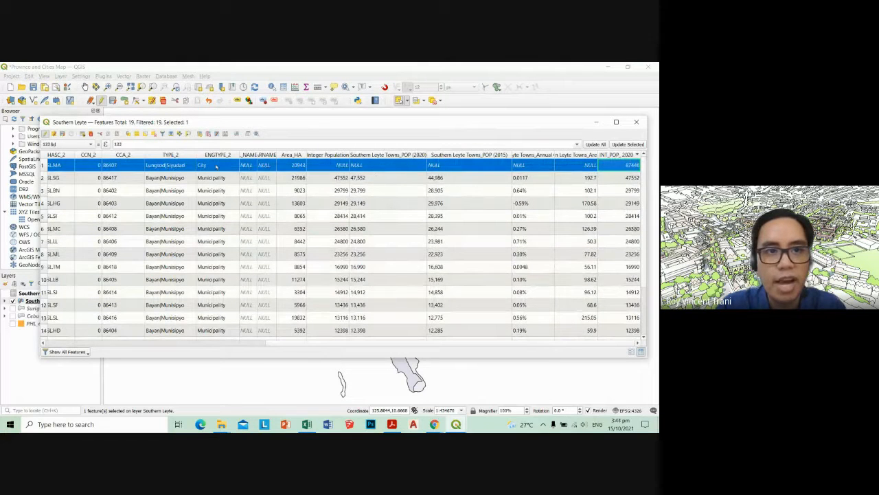
pyautogui.moveTo(345, 344); pyautogui.dragTo(474, 334)
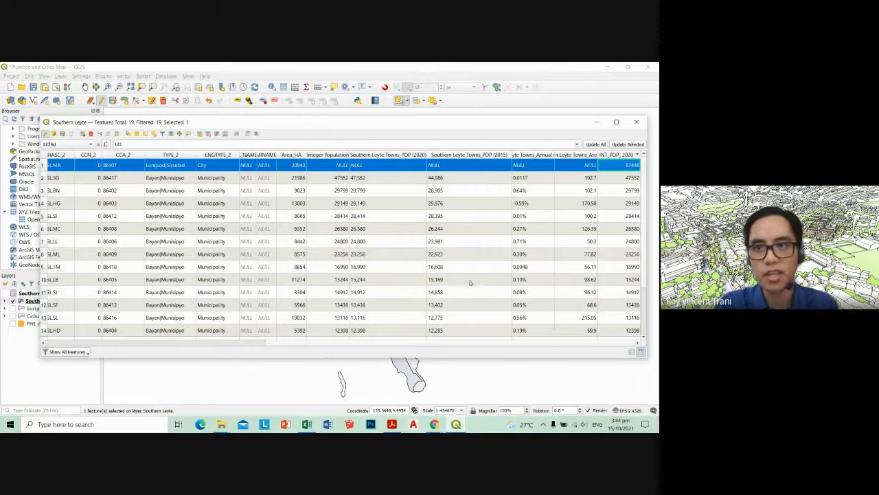
# Save the edits to the Southern Leyte layer, end its editing session and deselect the Maasin City polygon on the map
pyautogui.click(596, 123)
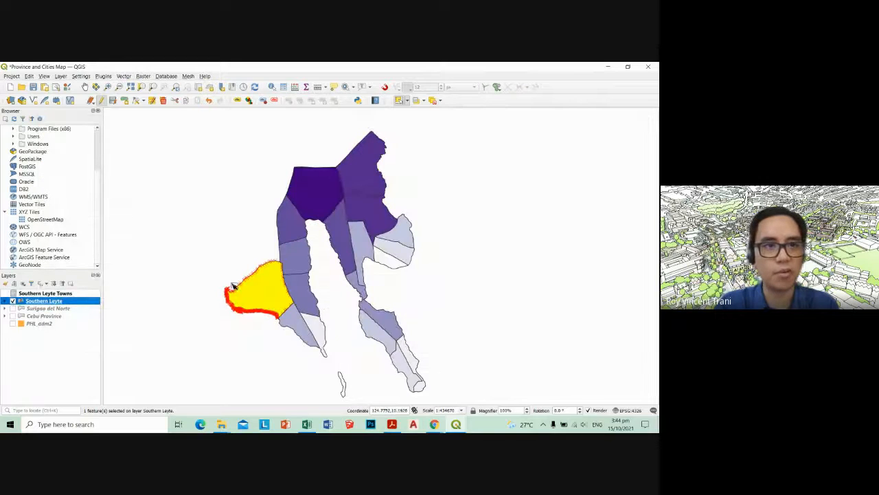
pyautogui.click(103, 101)
pyautogui.click(332, 249)
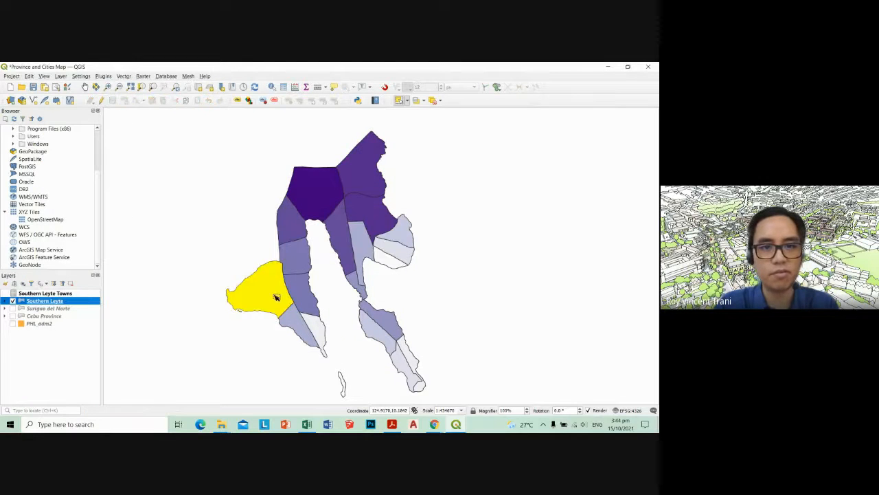
pyautogui.click(193, 270)
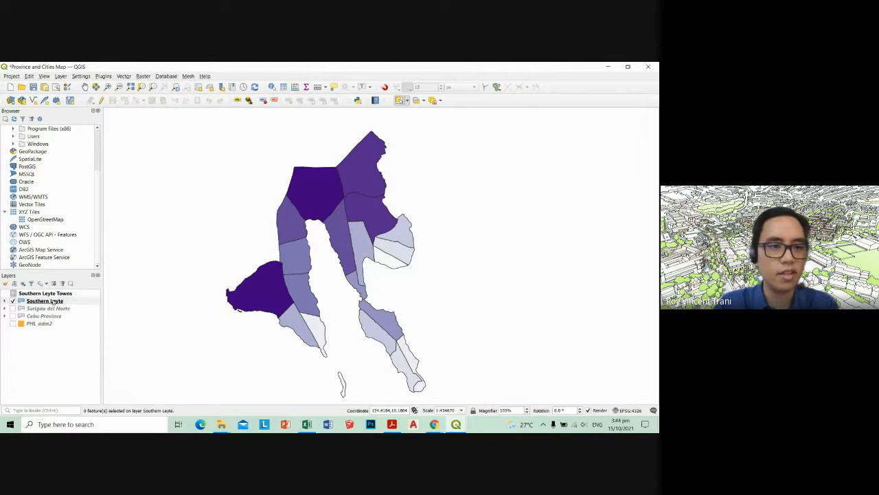
# Set INT_POP_ 2020 as the value for the Southern Leyte layer's graduated symbology
pyautogui.rightClick(38, 304)
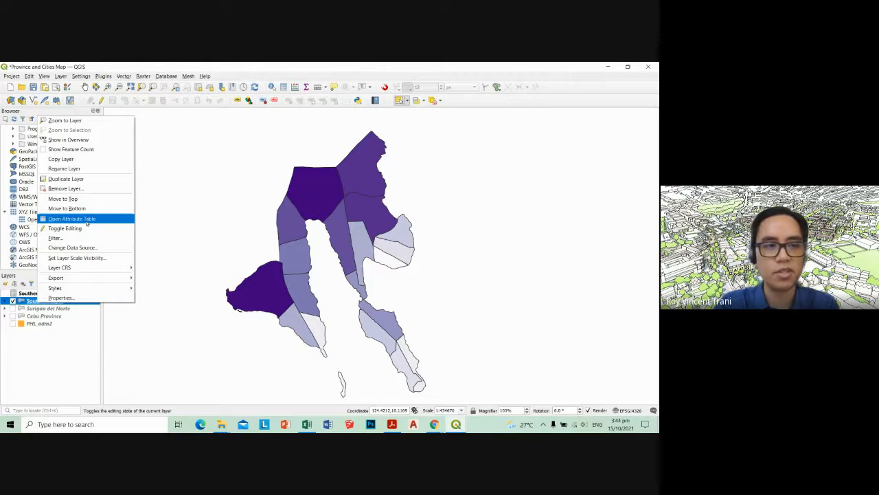
pyautogui.click(60, 297)
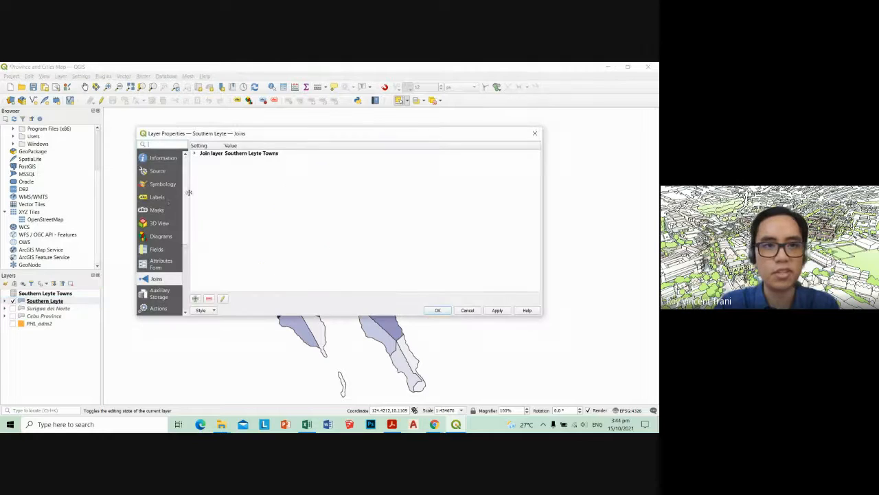
pyautogui.click(163, 184)
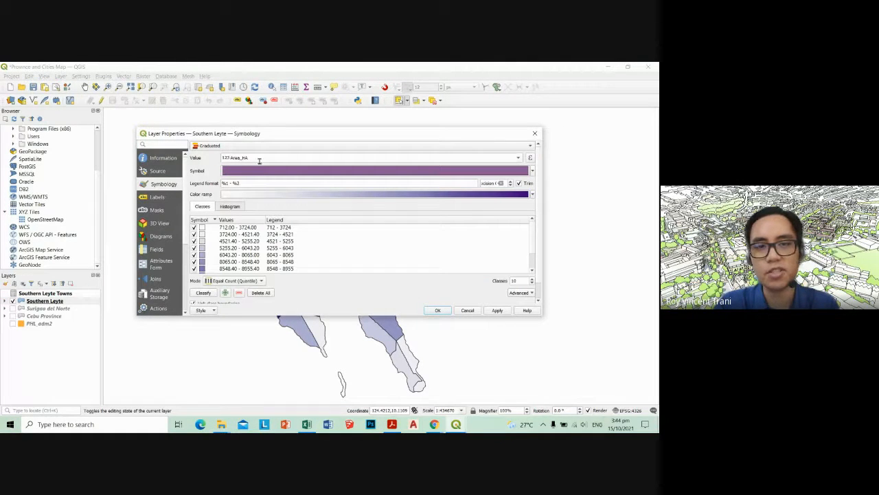
pyautogui.click(520, 159)
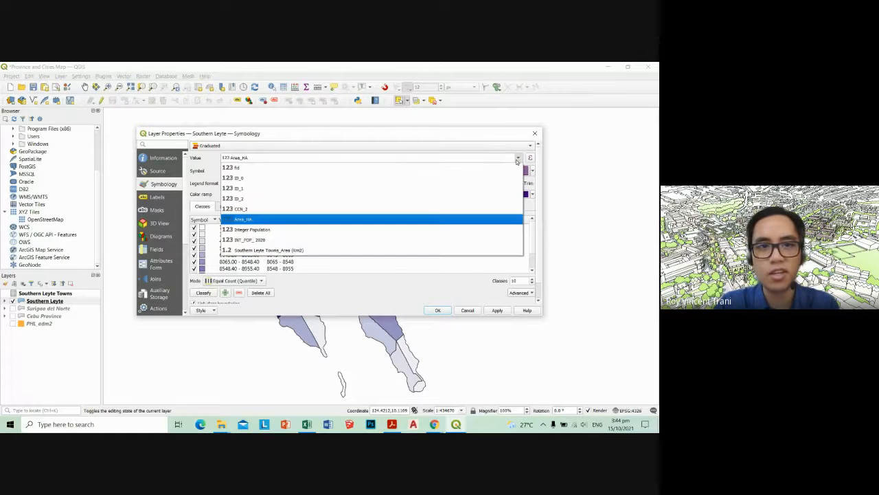
pyautogui.click(295, 240)
pyautogui.moveTo(419, 133); pyautogui.dragTo(417, 151)
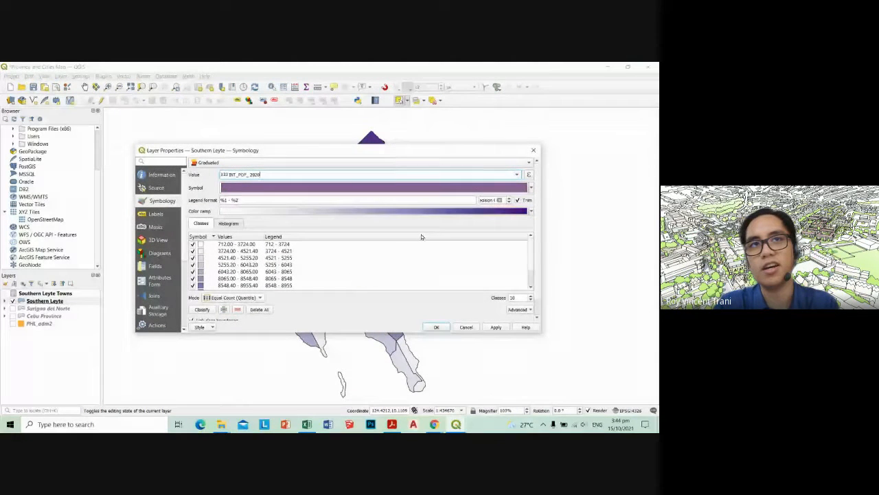
pyautogui.moveTo(419, 152)
pyautogui.mouseDown()
pyautogui.moveTo(336, 286)
pyautogui.moveTo(429, 142)
pyautogui.mouseUp()
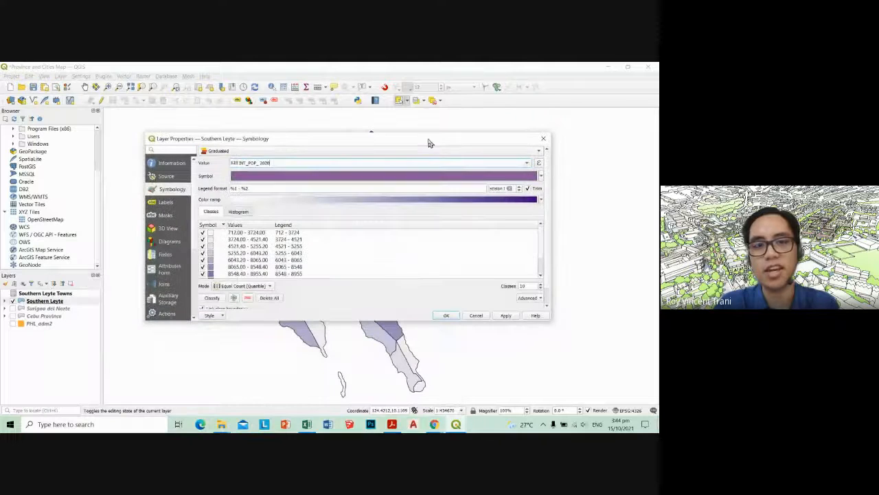
pyautogui.scroll(-3, 374, 254)
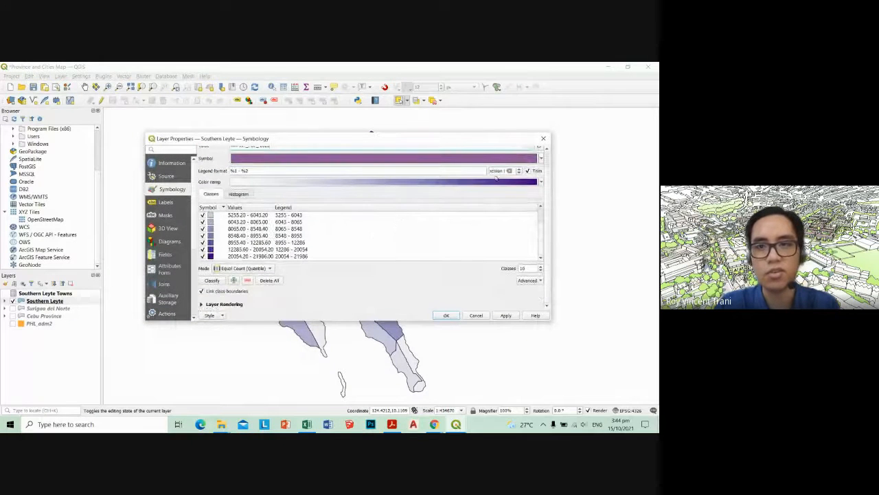
pyautogui.click(540, 183)
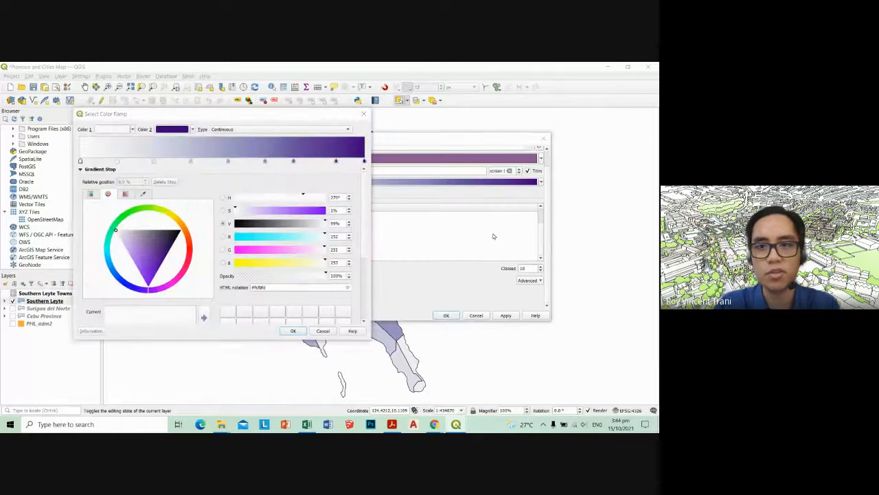
pyautogui.click(365, 114)
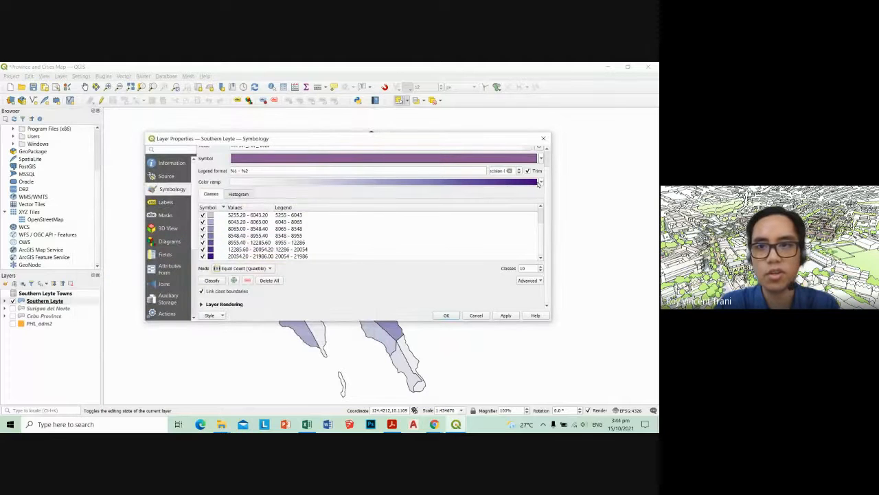
pyautogui.click(540, 183)
pyautogui.click(290, 308)
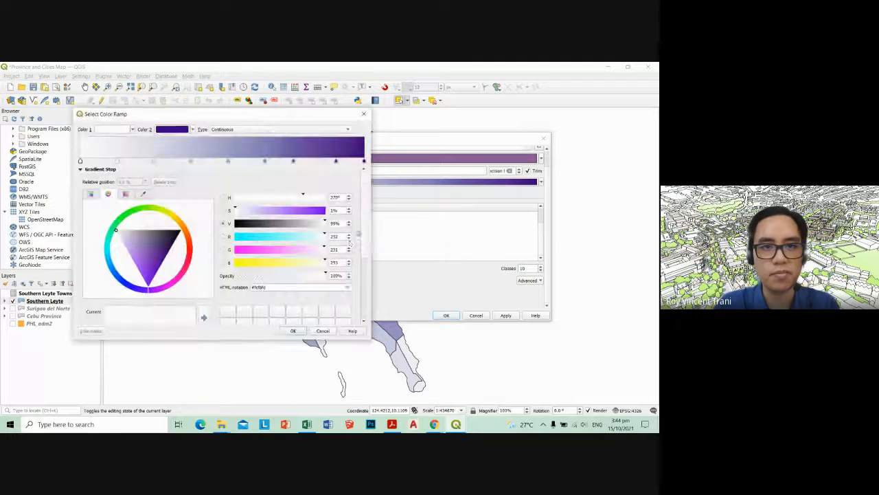
pyautogui.click(323, 331)
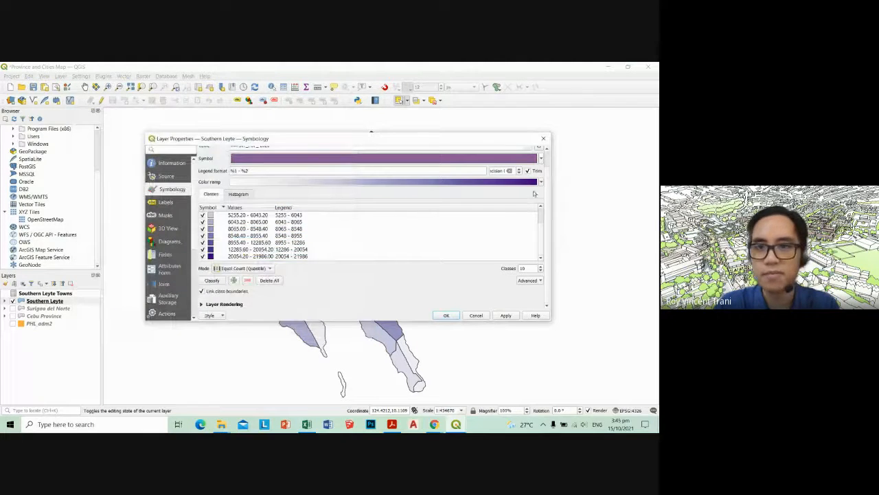
# Apply the Spectral color ramp, reclassify the population into 10 equal count classes and review the class ranges
pyautogui.click(540, 181)
pyautogui.click(266, 272)
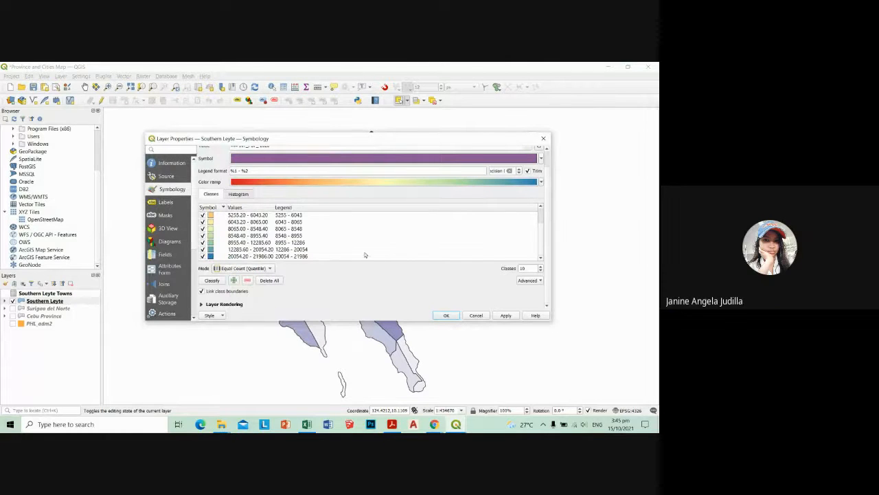
pyautogui.click(213, 280)
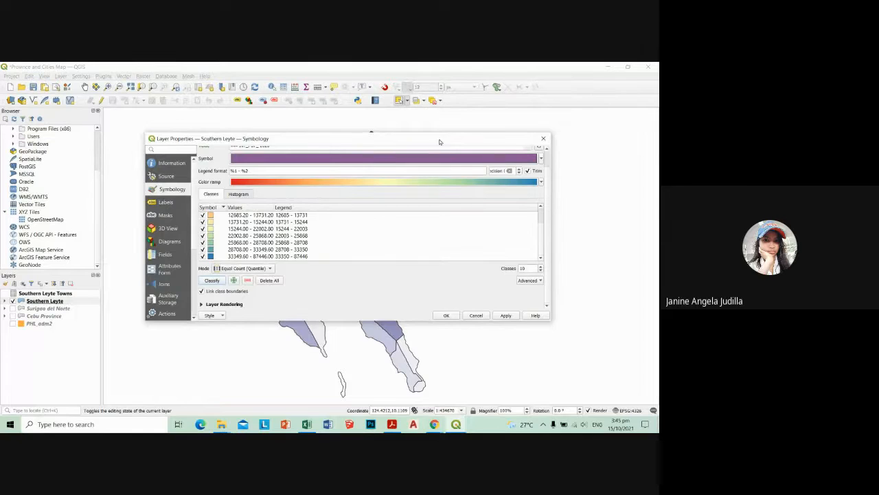
pyautogui.moveTo(438, 142); pyautogui.dragTo(455, 145)
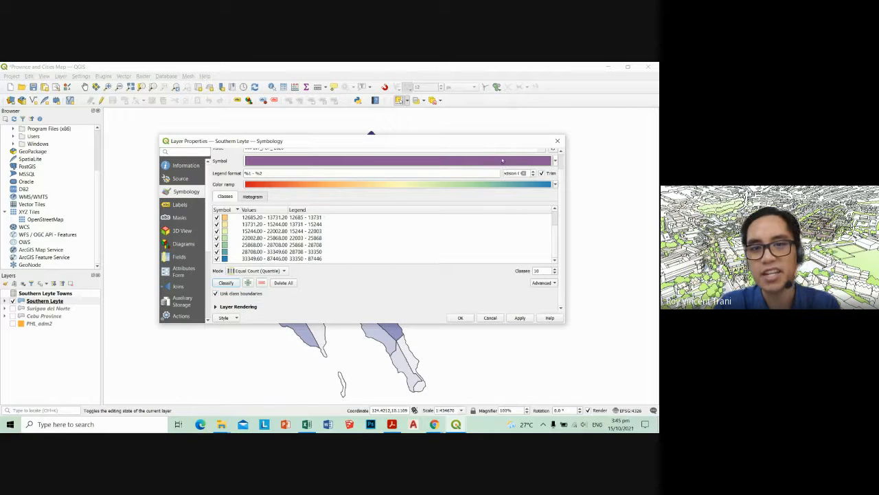
pyautogui.scroll(3, 308, 250)
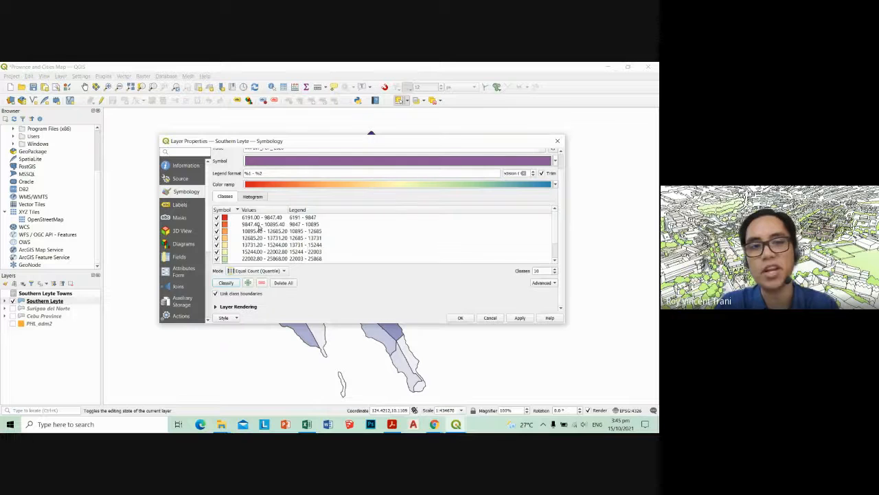
pyautogui.scroll(-1, 277, 257)
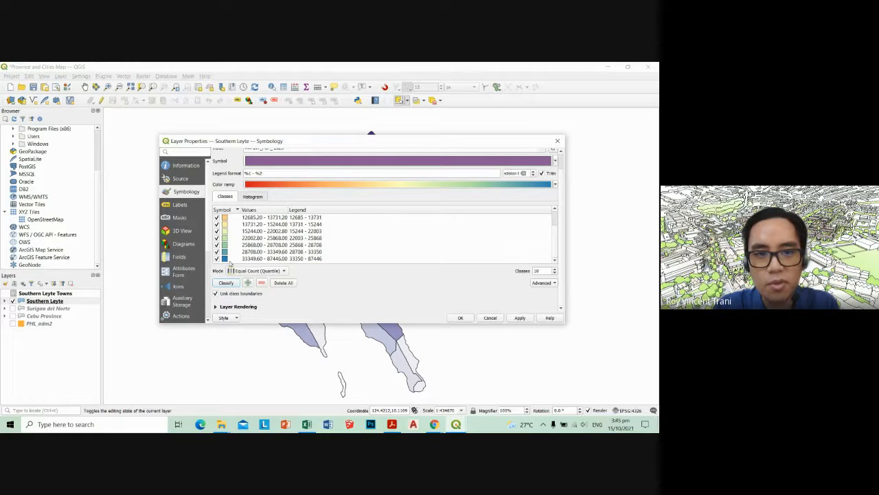
# Change the color ramp to Greens and check the colors of the population classes
pyautogui.click(554, 186)
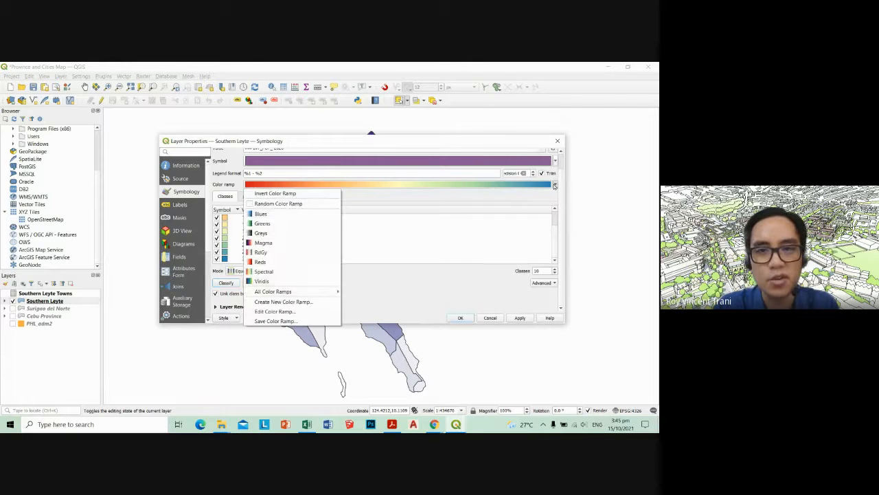
pyautogui.click(284, 223)
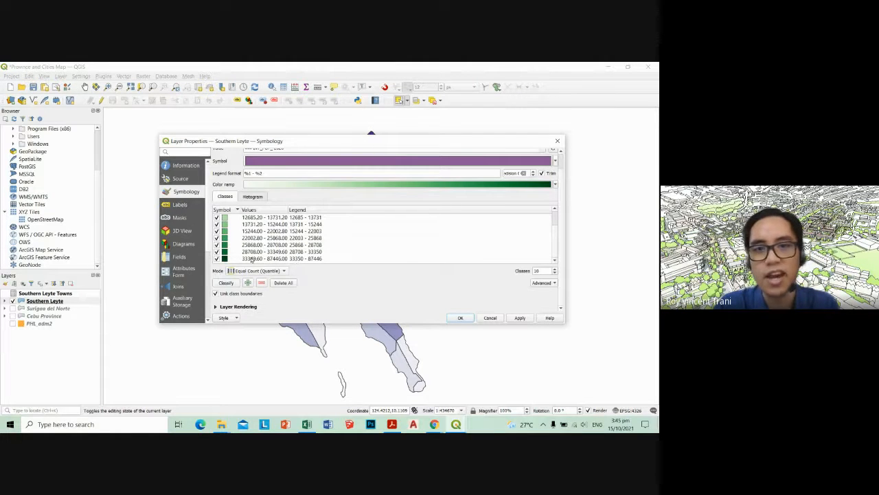
pyautogui.scroll(3, 273, 259)
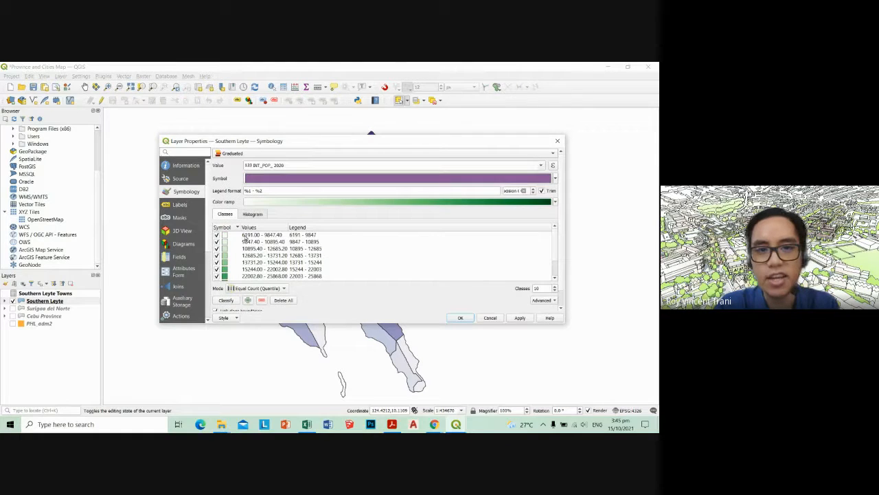
# Reclassify the Southern Leyte population classes with the Greens ramp, apply the graduated symbology and close the layer properties
pyautogui.scroll(-3, 286, 241)
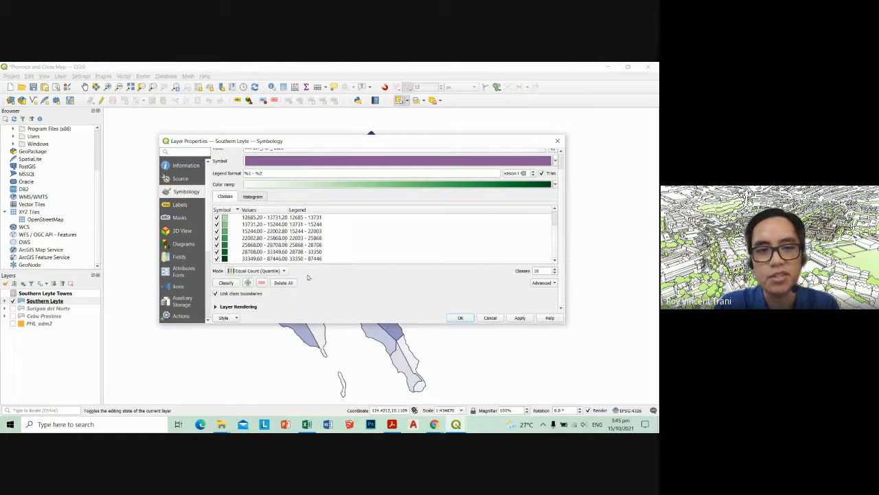
pyautogui.click(226, 283)
pyautogui.click(520, 318)
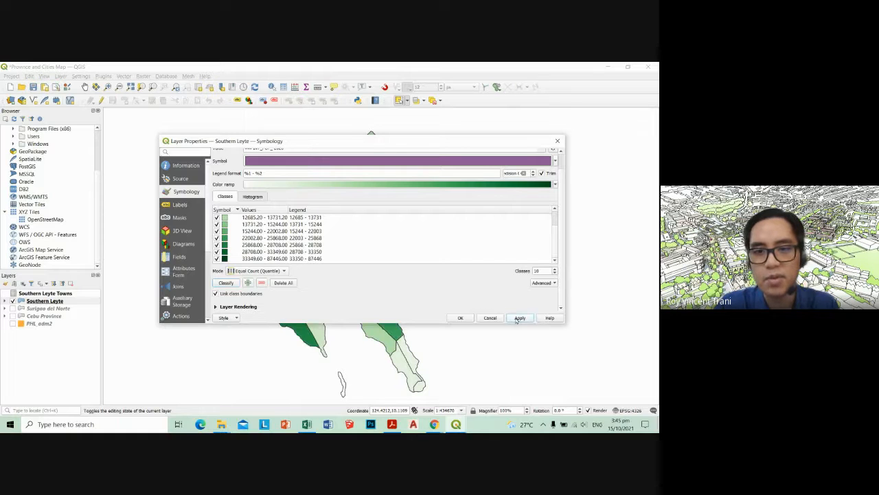
pyautogui.moveTo(483, 149); pyautogui.dragTo(463, 160)
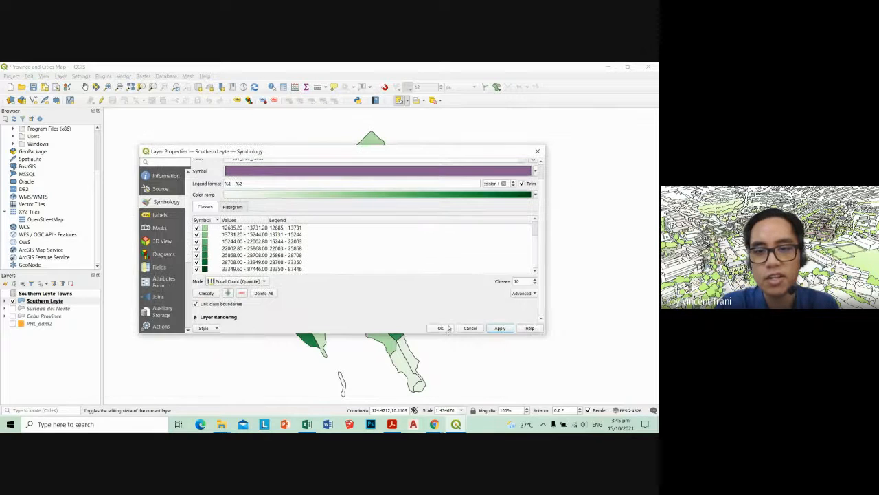
pyautogui.click(441, 327)
# Select the Maasin City polygon on the map and view its record in the Southern Leyte attribute table
pyautogui.moveTo(421, 285)
pyautogui.mouseDown()
pyautogui.moveTo(387, 274)
pyautogui.moveTo(413, 284)
pyautogui.mouseUp()
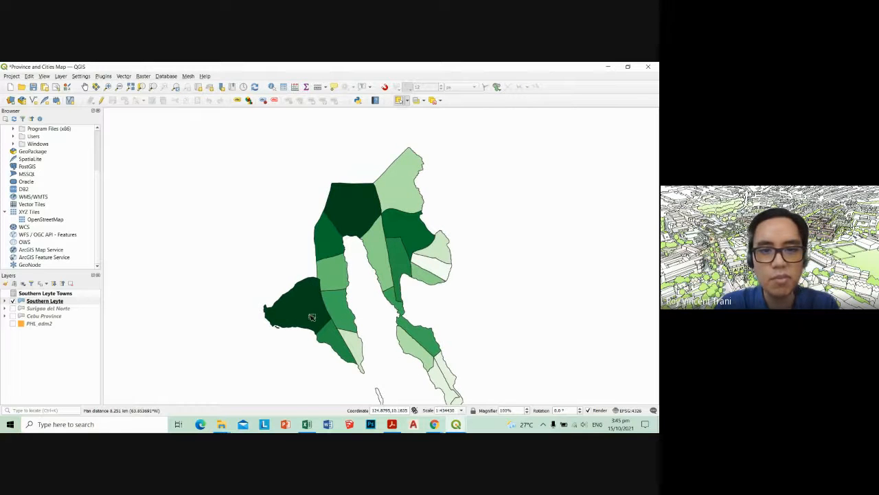
pyautogui.click(292, 316)
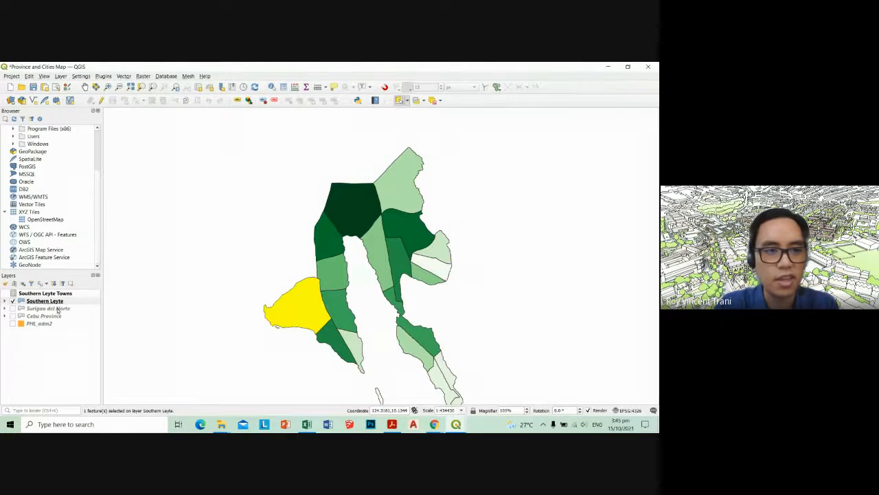
pyautogui.rightClick(62, 302)
pyautogui.click(86, 217)
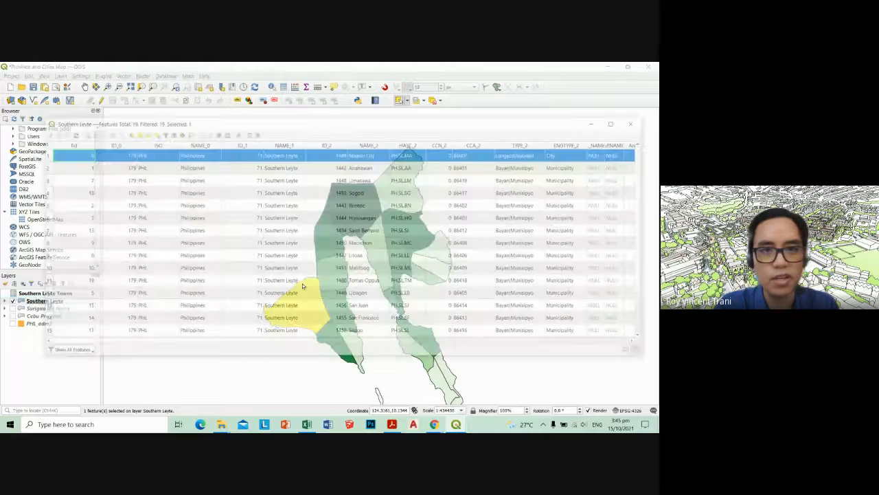
pyautogui.click(636, 122)
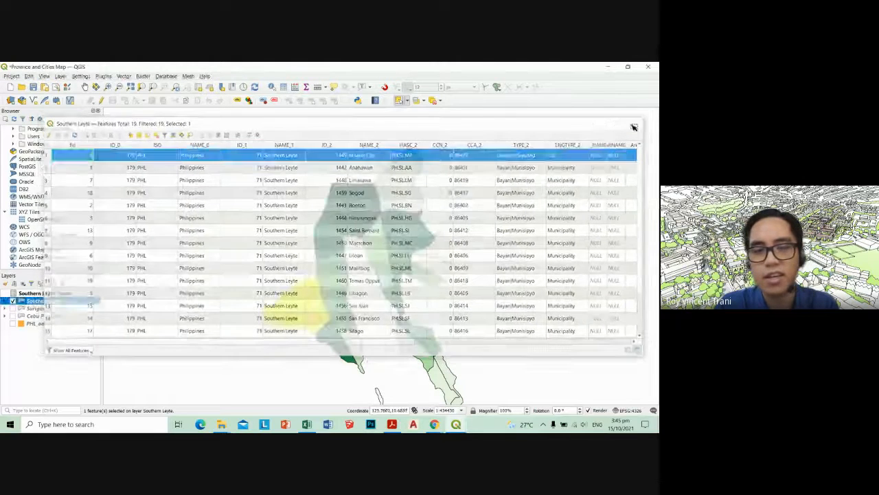
# Check the record of the selected Sogod polygon in the Southern Leyte attribute table and close the table
pyautogui.rightClick(88, 305)
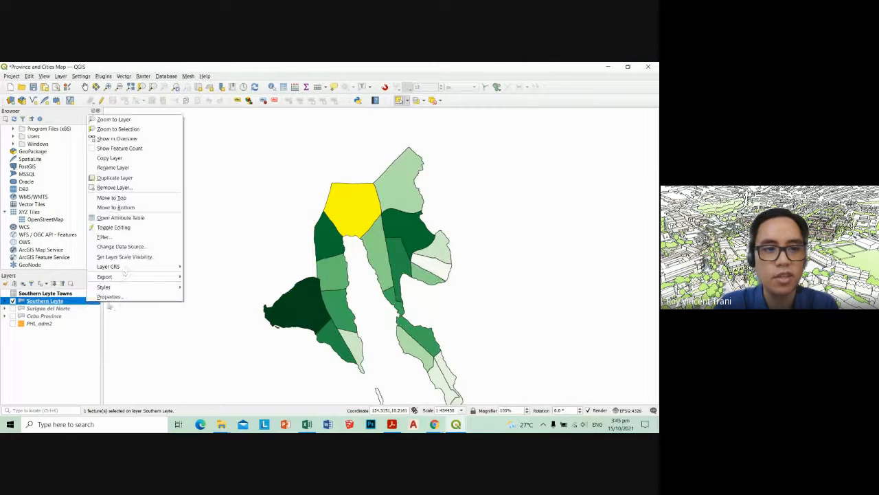
pyautogui.click(120, 217)
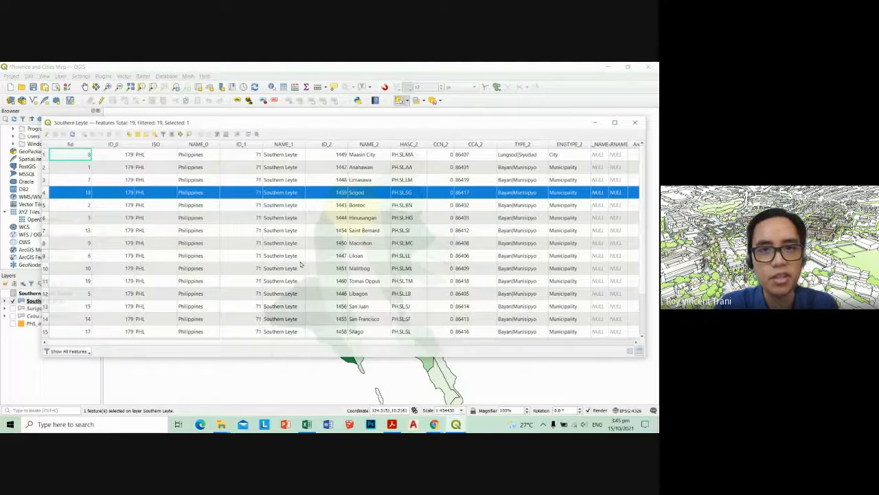
pyautogui.click(634, 122)
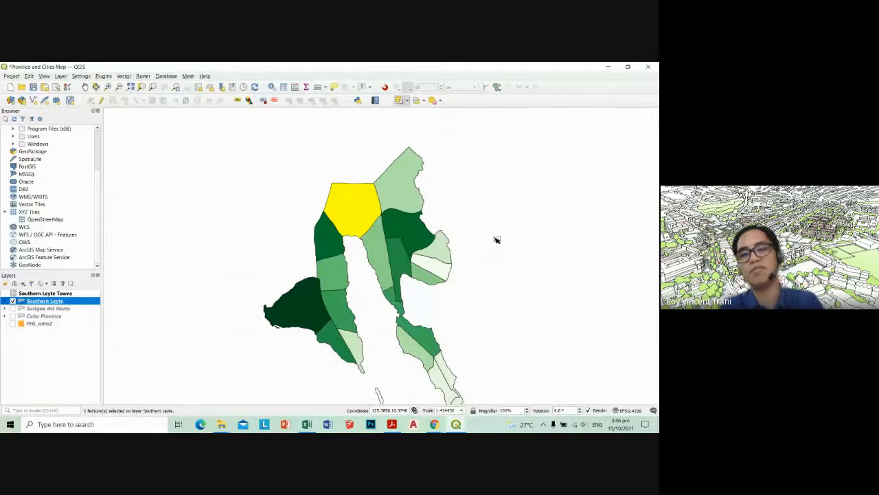
# Deselect the Sogod polygon so the whole map shows its graduated green colors
pyautogui.moveTo(387, 300); pyautogui.dragTo(376, 282)
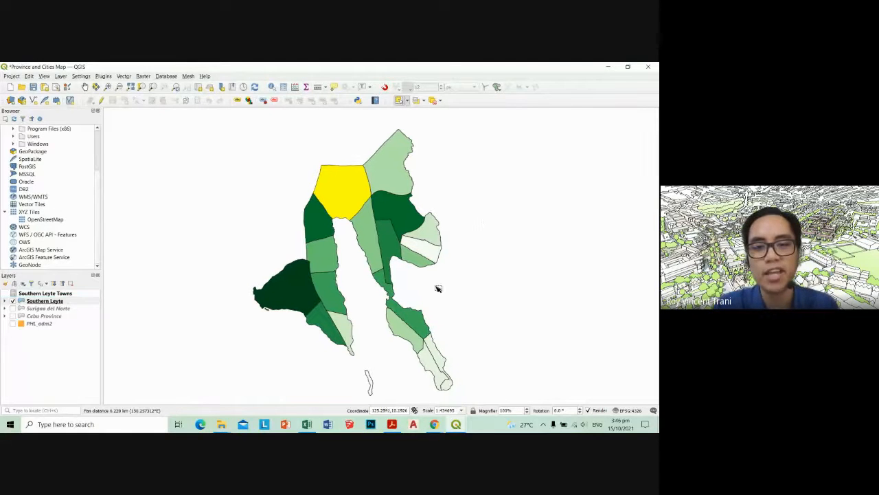
pyautogui.click(376, 283)
pyautogui.moveTo(432, 286); pyautogui.dragTo(414, 277)
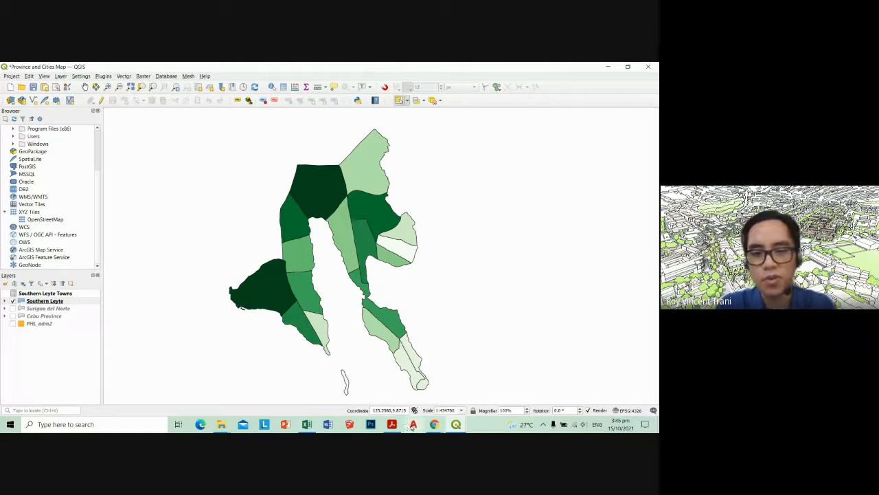
# Switch to the Google Meet call in Chrome to look at the in-call messages
pyautogui.click(455, 424)
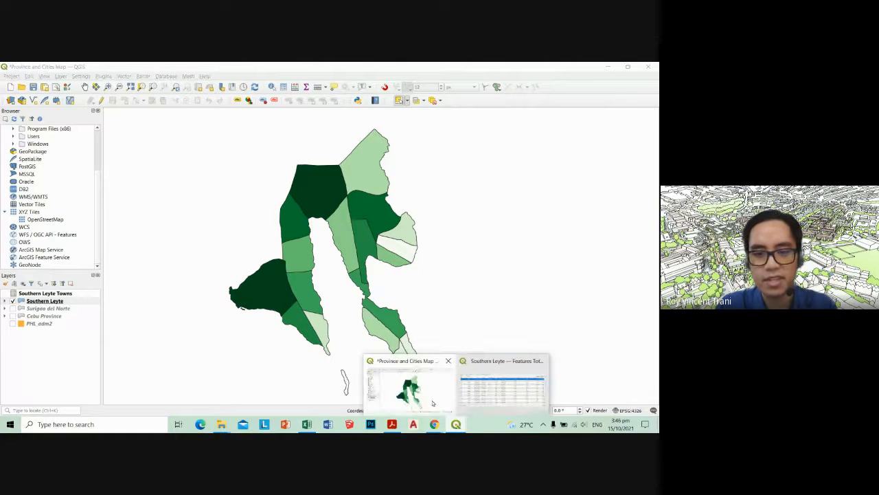
pyautogui.moveTo(434, 424)
pyautogui.click(421, 374)
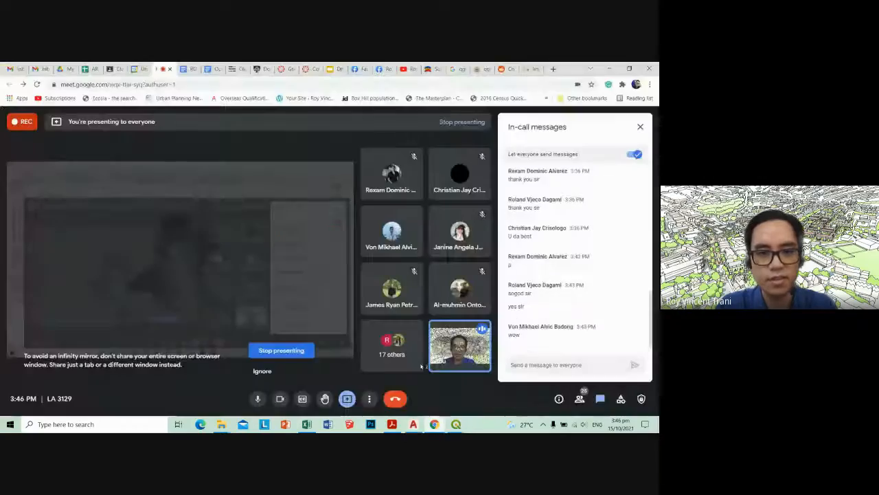